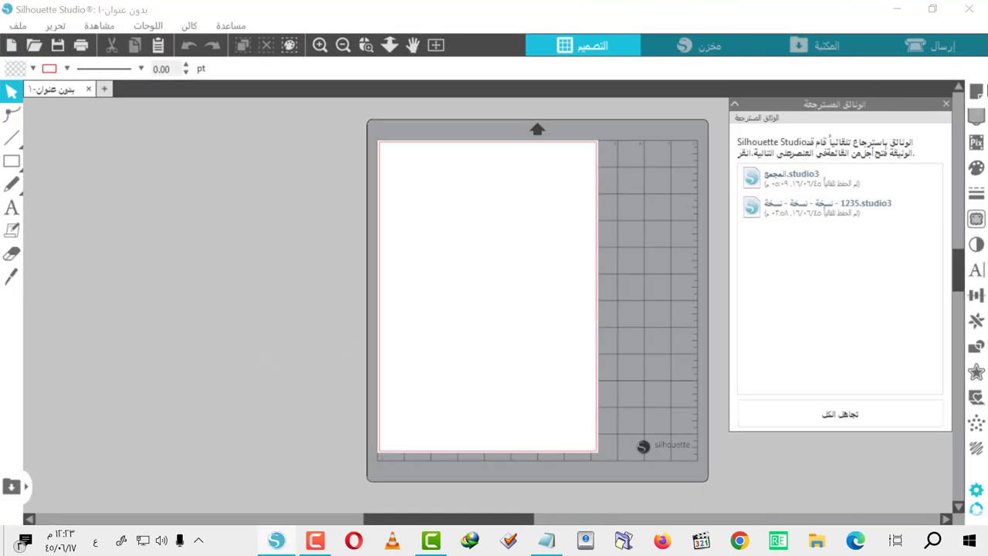
Dismiss the recovered documents list and set the page's media size to A4 (210.00 x 297.00 mm)
click(944, 104)
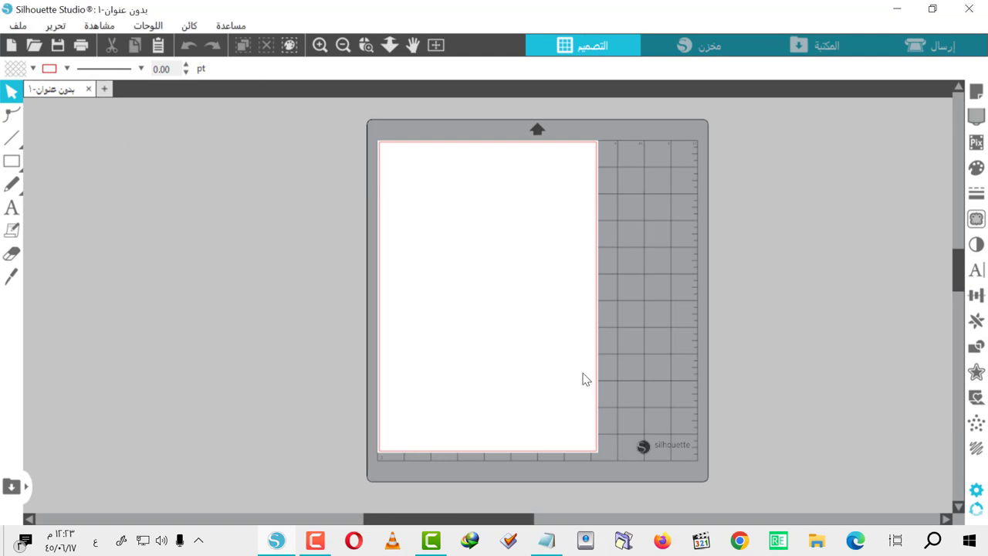
click(976, 93)
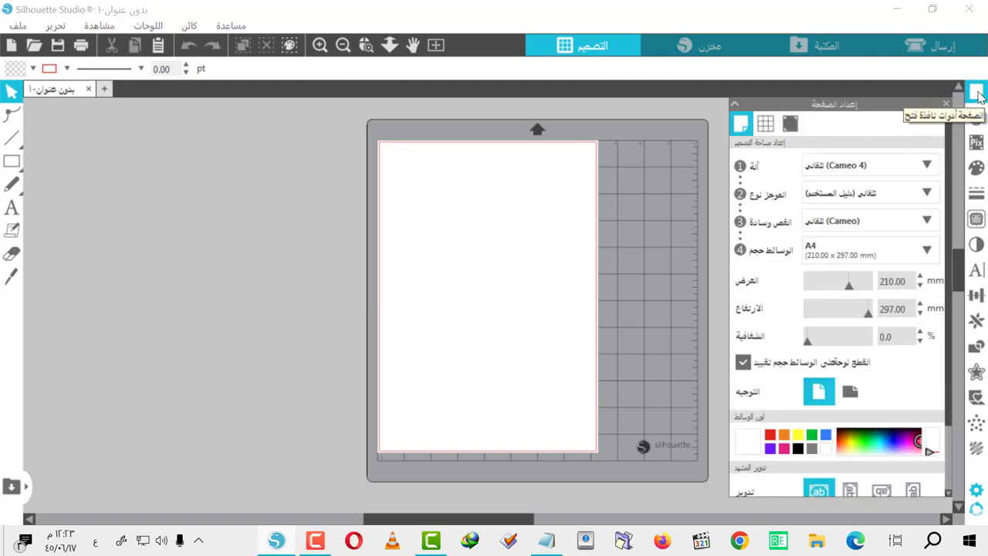
click(905, 251)
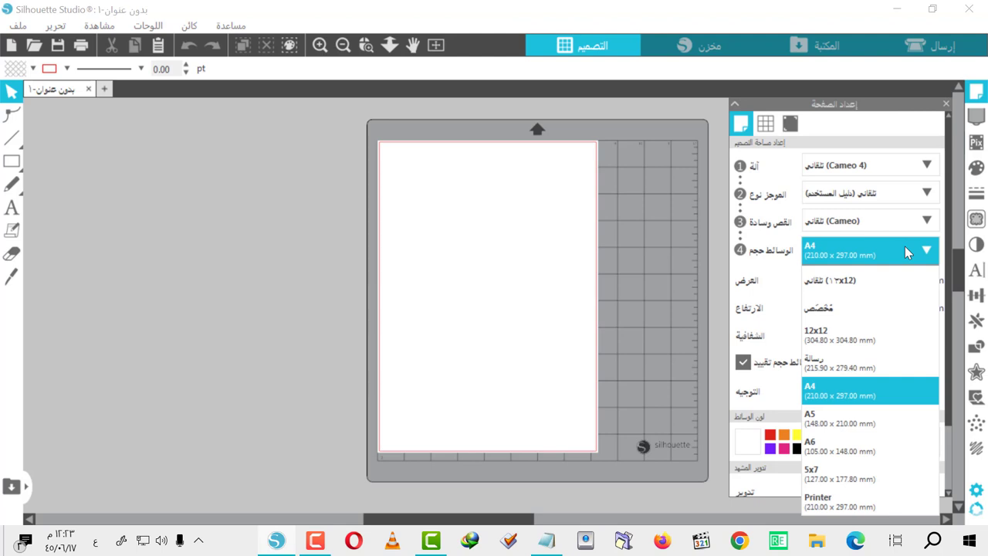
click(833, 395)
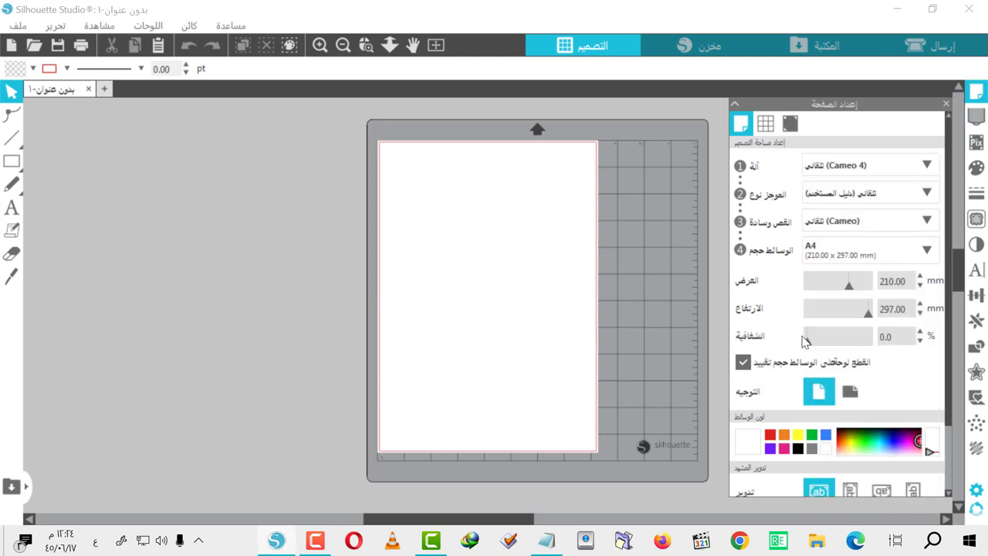
Turn the page grid on and off, do the same with the registration marks, and return to the page size settings
click(774, 125)
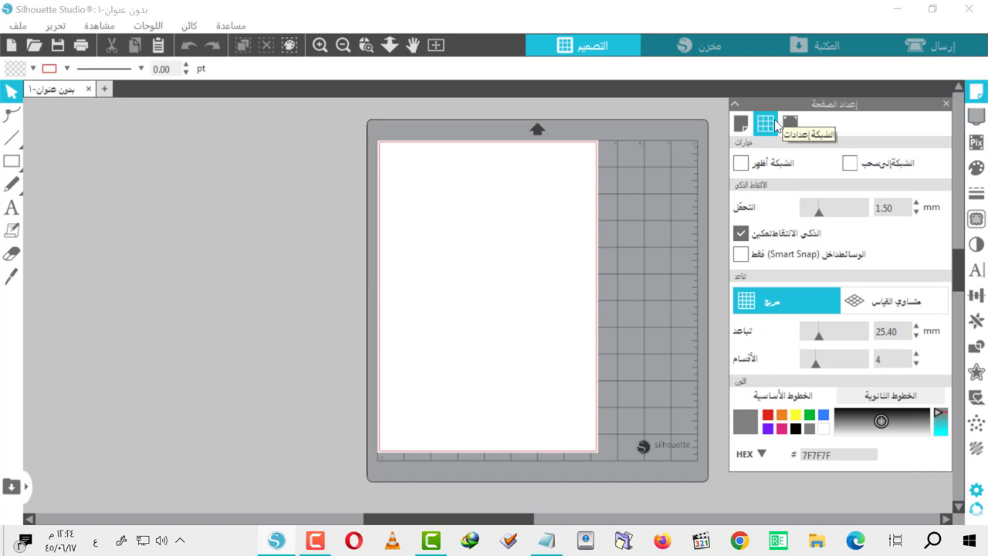
click(741, 163)
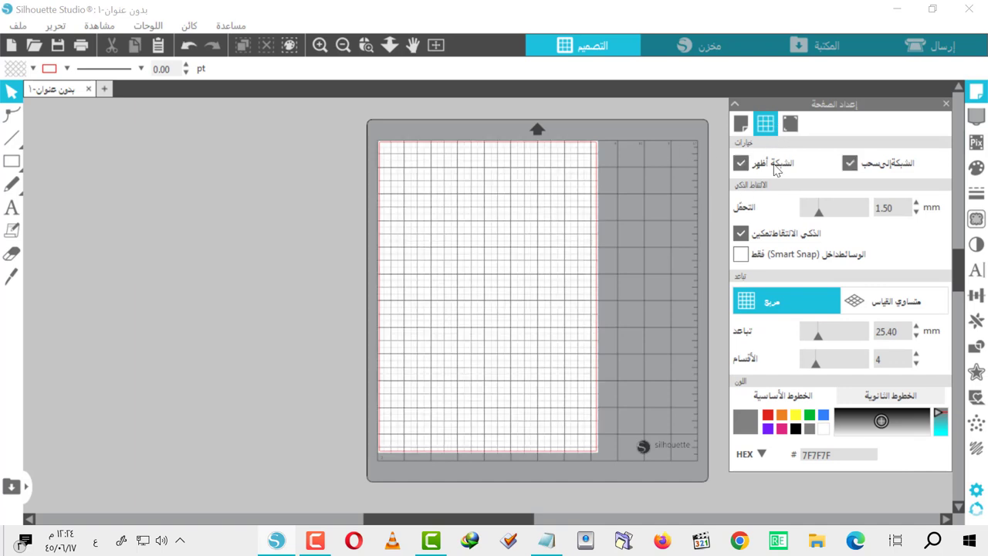
click(741, 163)
click(789, 123)
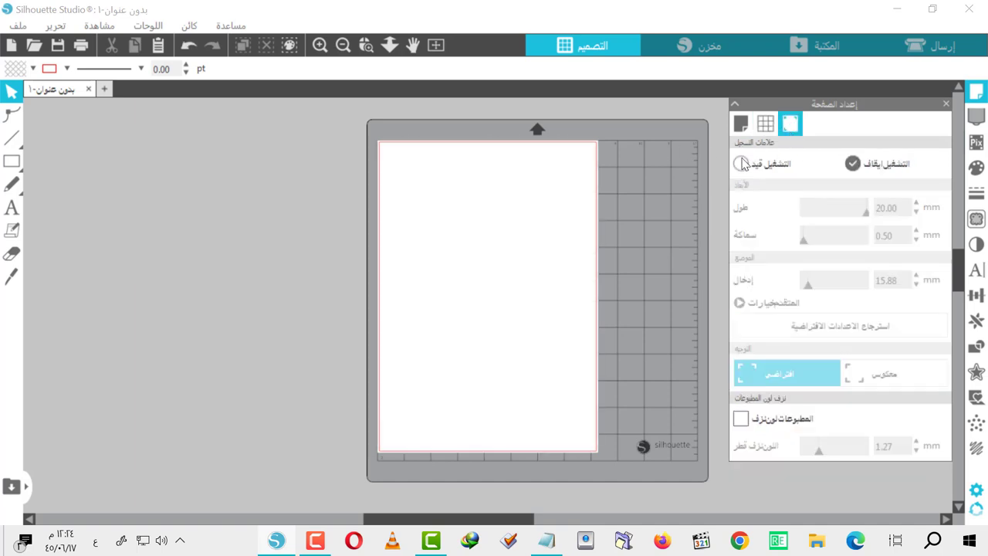
click(742, 163)
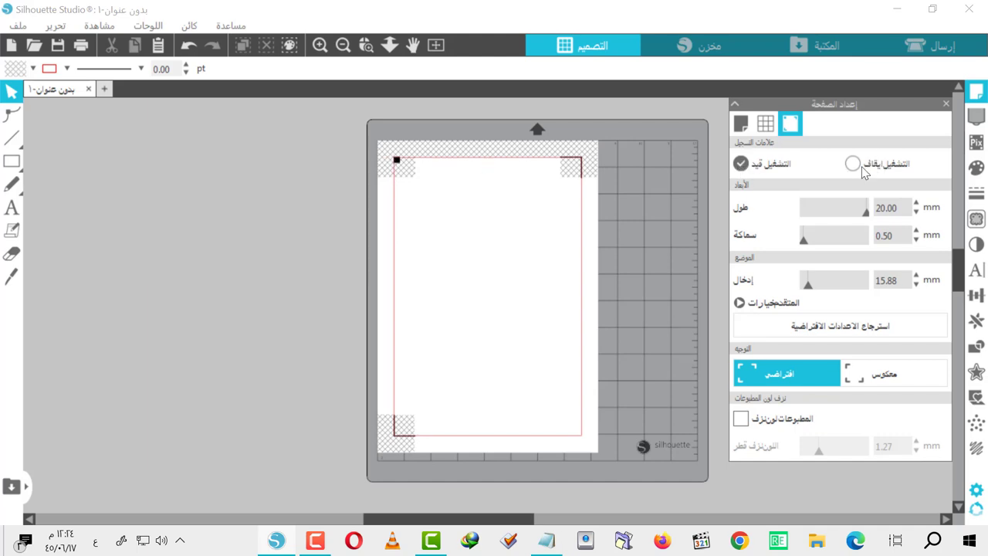
click(852, 164)
click(740, 123)
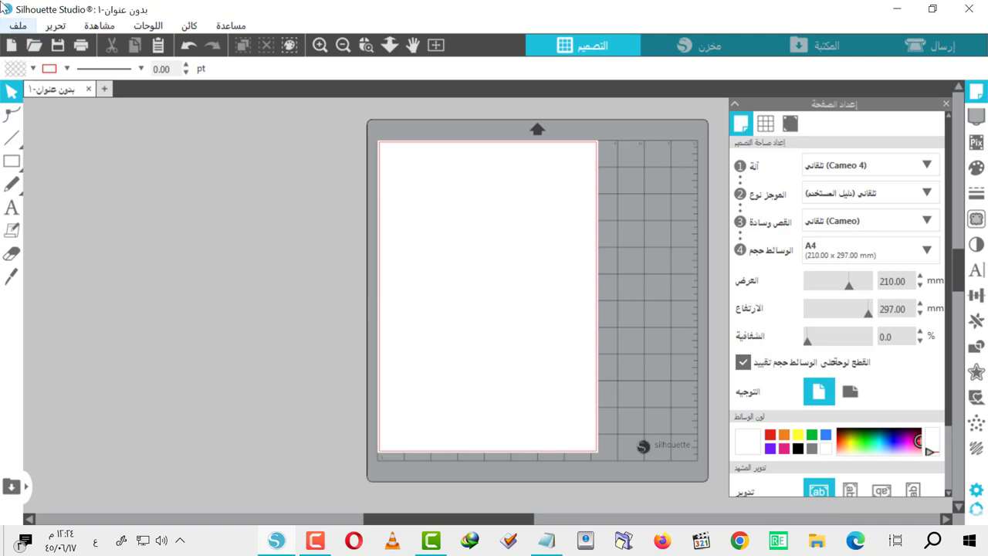
Open the image 987.png from the النقاط folder on the Desktop
click(17, 25)
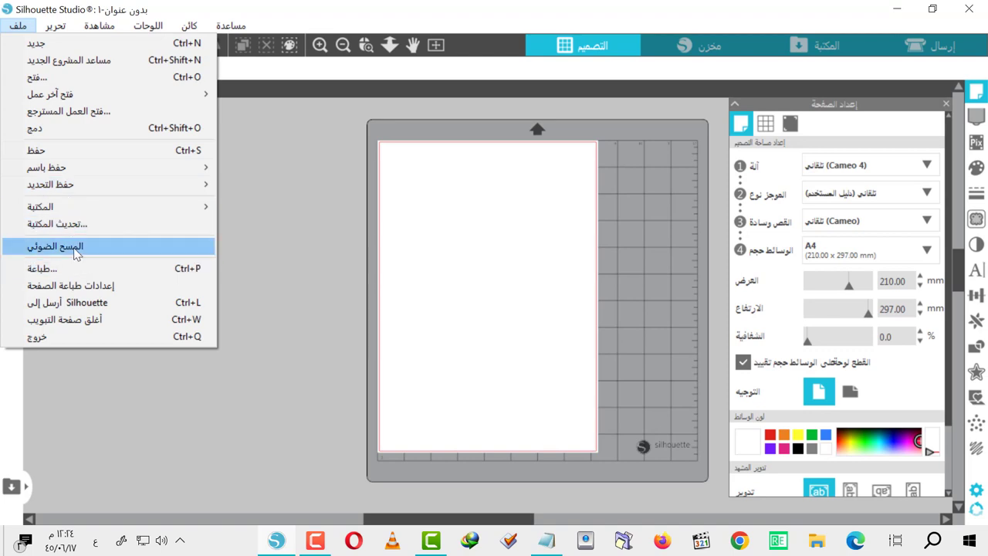
click(77, 78)
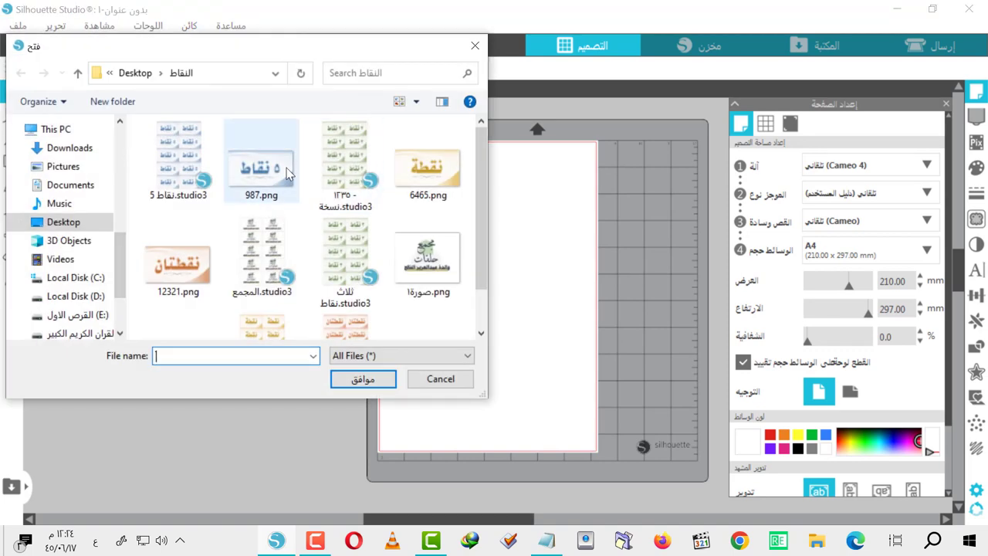
click(286, 173)
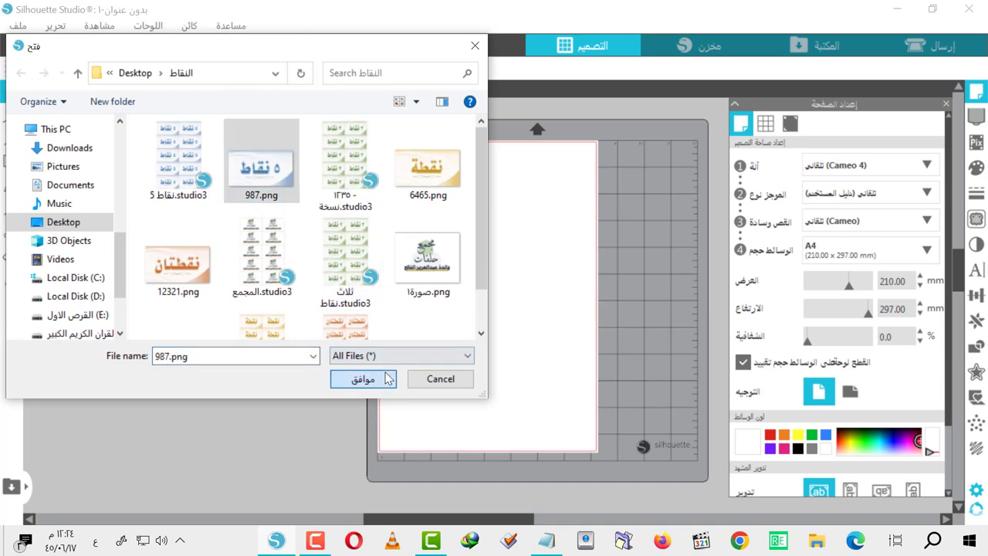
click(388, 378)
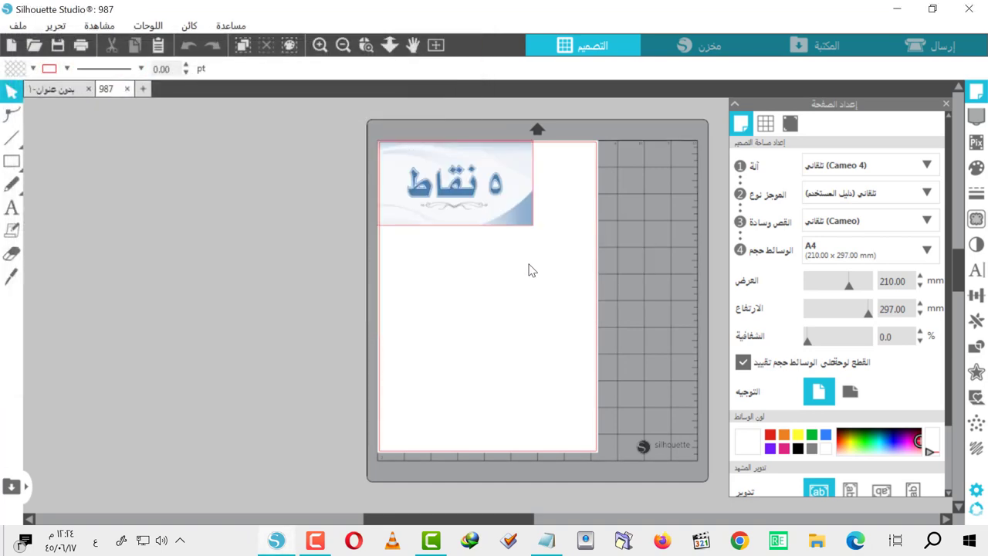
Select the "٥ نقاط" image and move it inward on the page to about X 29 mm, Y 20 mm
click(318, 45)
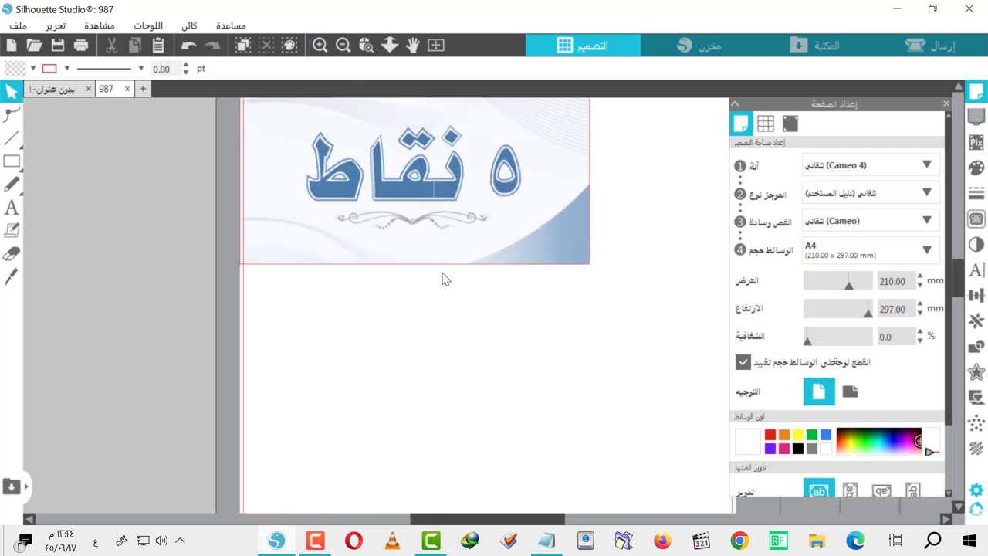
scroll(442, 279, up, 2)
click(488, 257)
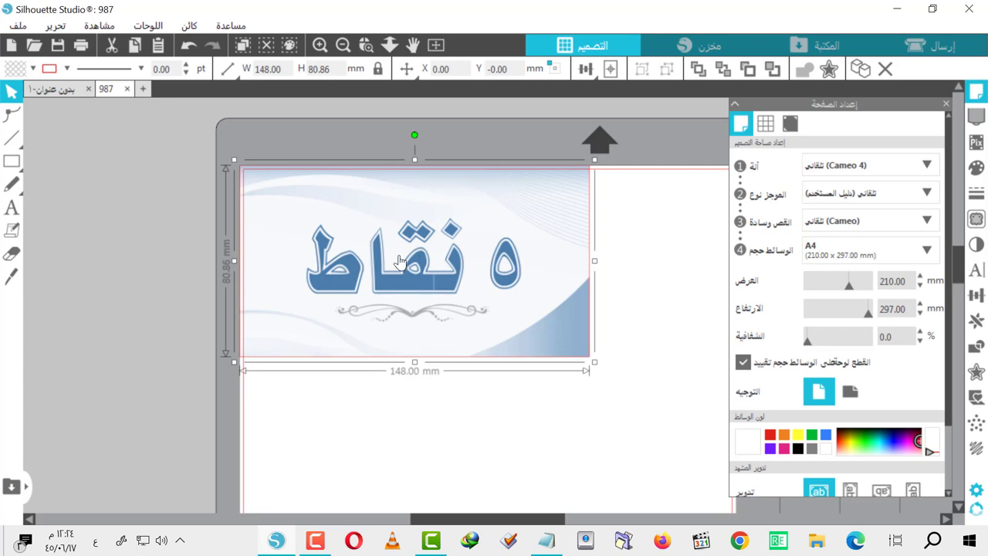
drag(398, 253, 397, 250)
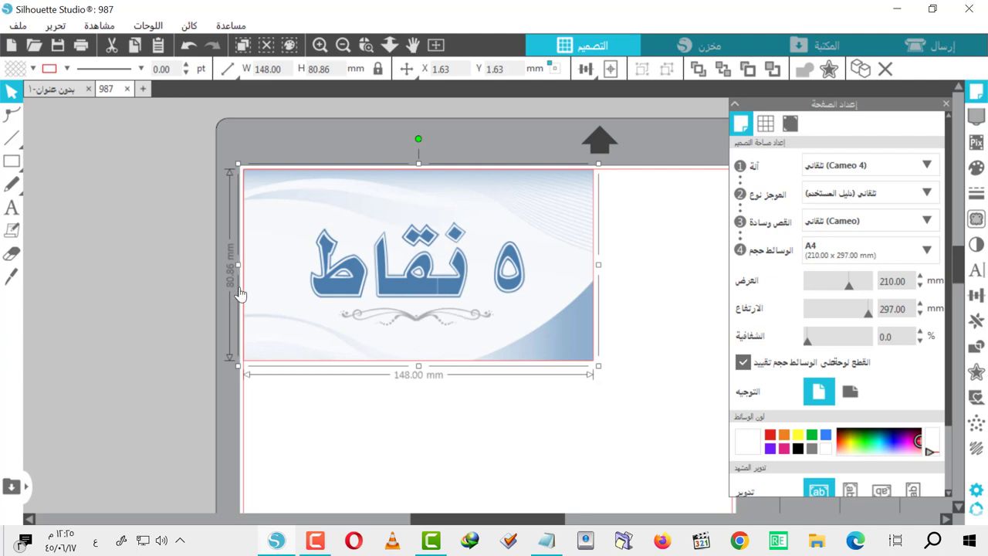
drag(251, 309, 316, 351)
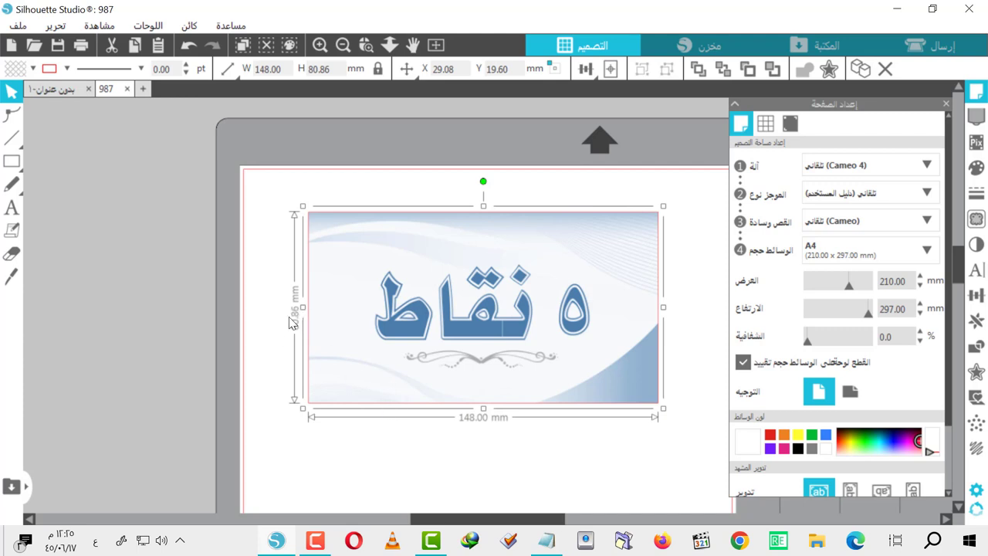
Resize the image to about 90 mm wide by 50 mm high and place it in the page's upper-left corner inside the cut border
drag(483, 407, 481, 336)
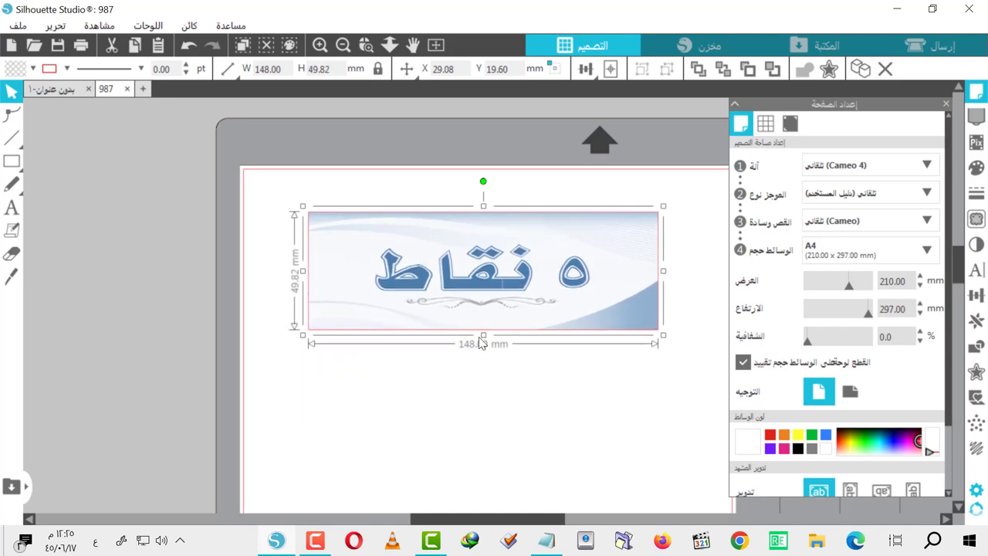
click(480, 339)
click(481, 315)
drag(483, 332, 483, 335)
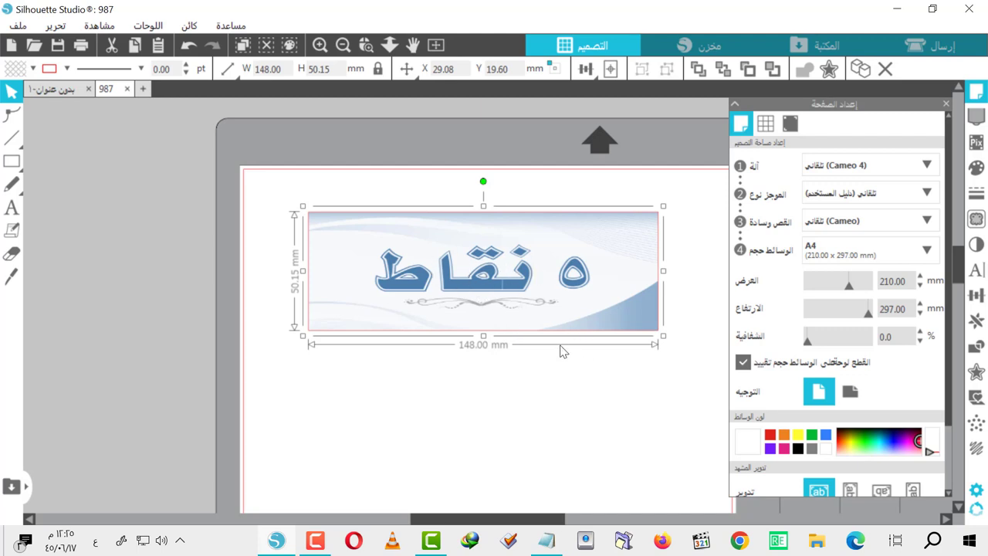
drag(665, 271, 526, 273)
click(553, 286)
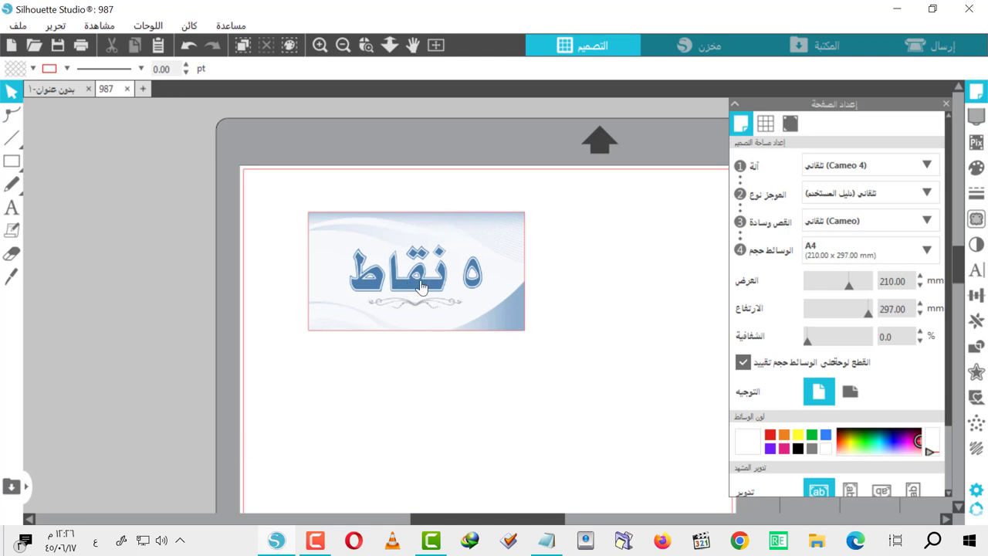
drag(423, 271, 373, 230)
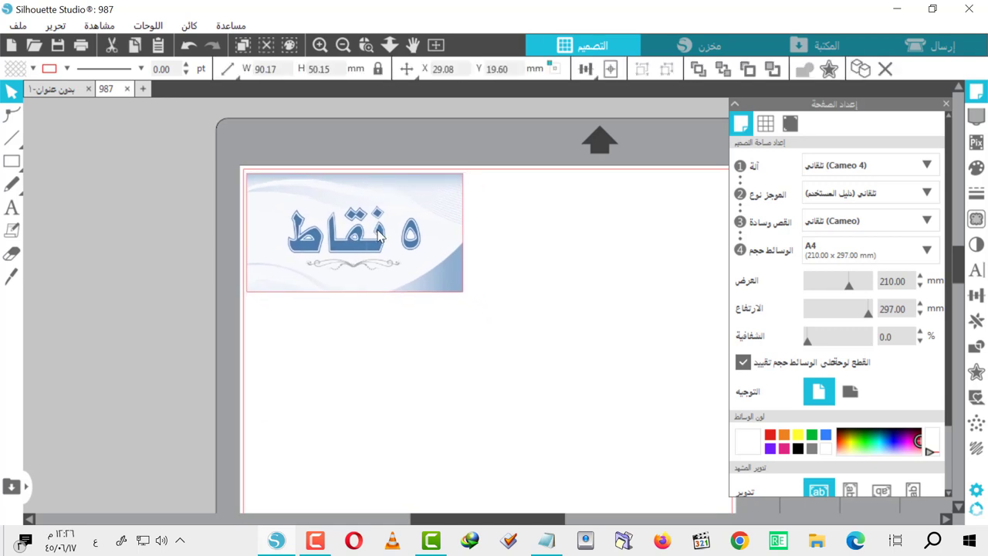
click(396, 349)
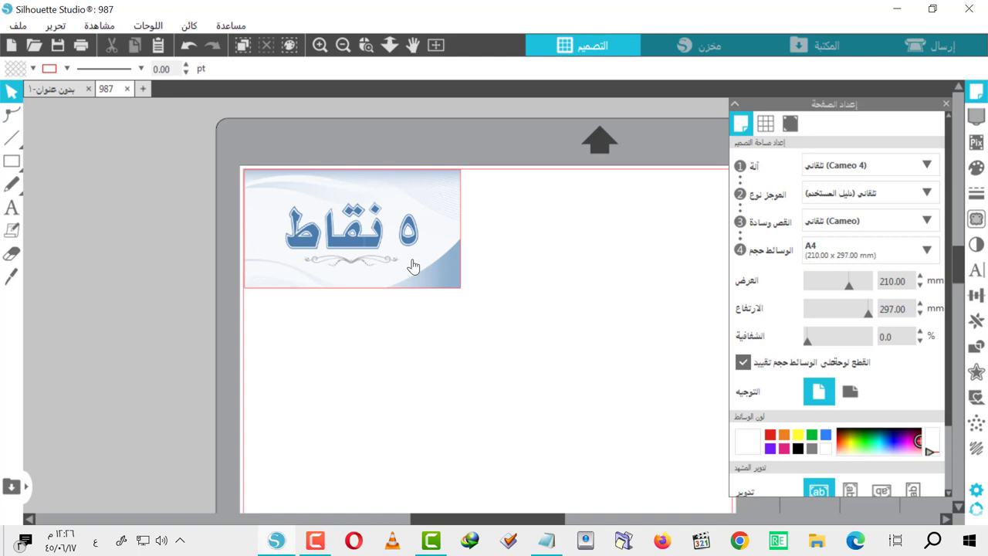
Replicate the resized image downward four times to make a column of five cards along the page's left edge
click(363, 237)
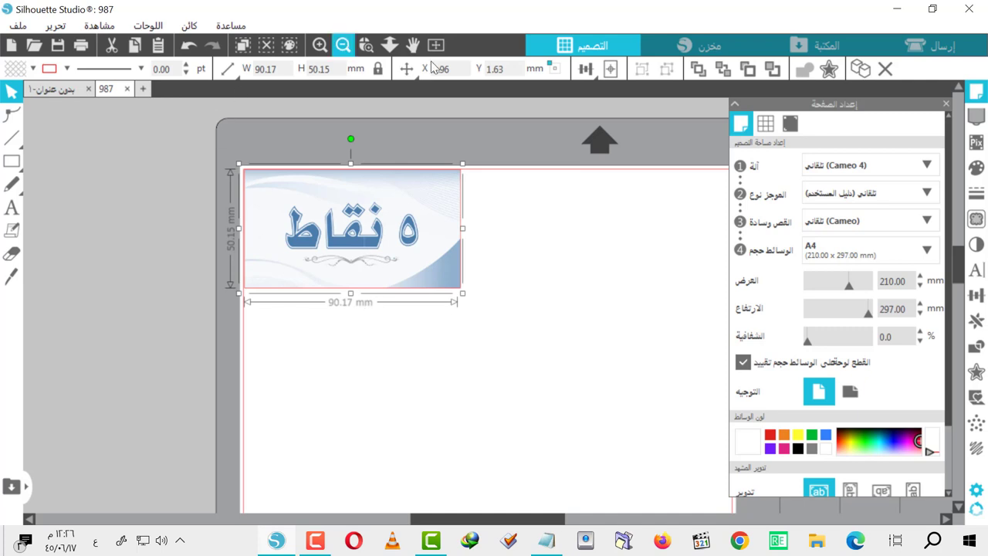
scroll(404, 286, down, 4)
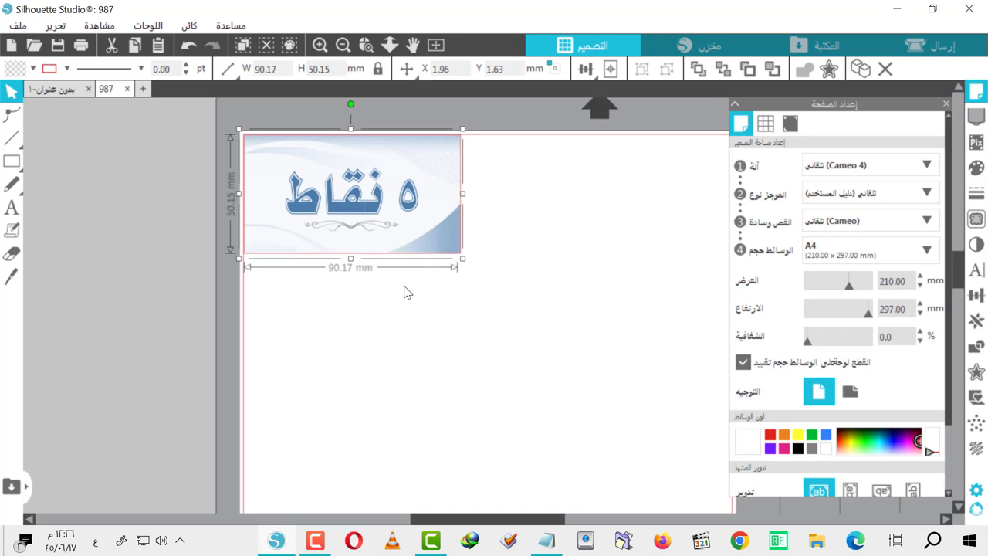
scroll(384, 401, down, 2)
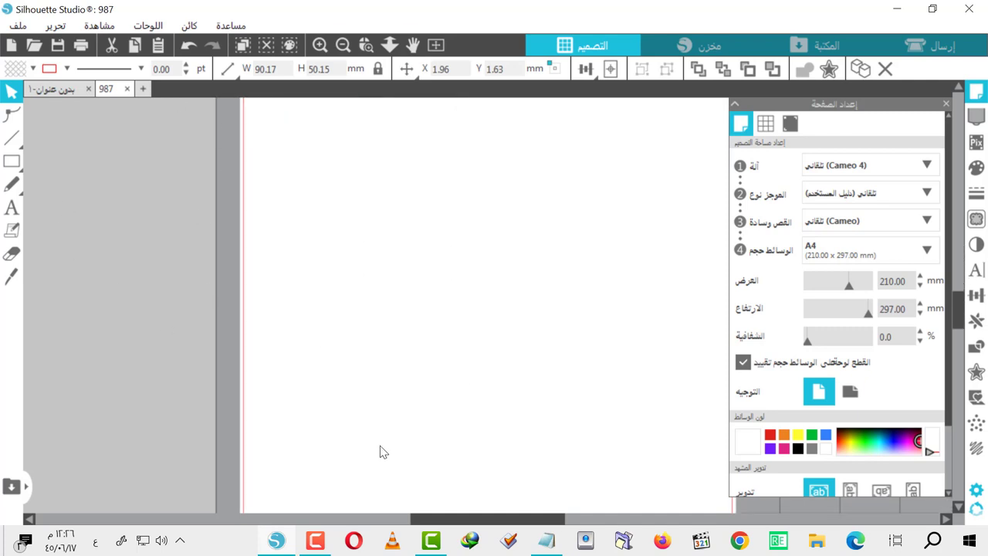
scroll(541, 239, up, 3)
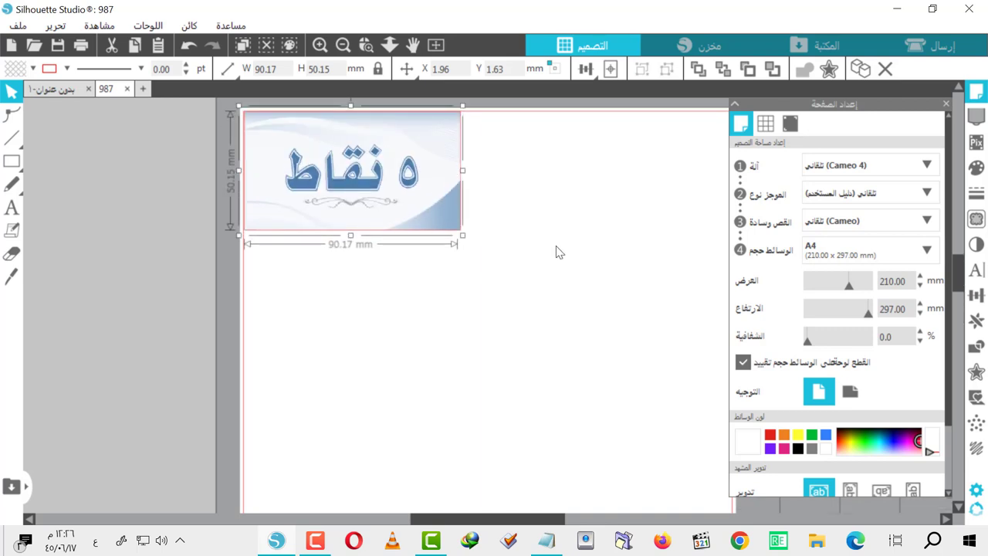
scroll(558, 249, up, 1)
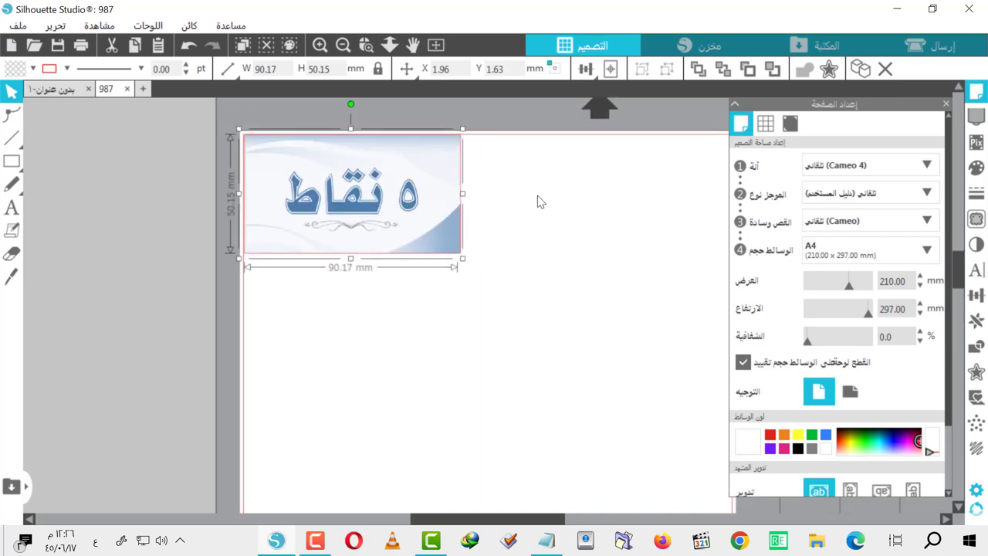
scroll(538, 223, up, 1)
click(977, 322)
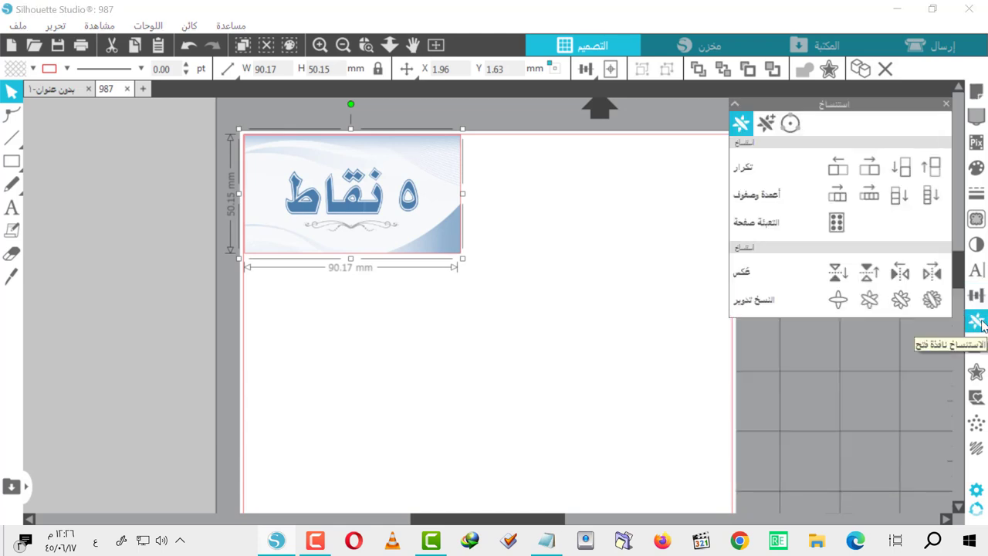
click(902, 168)
click(902, 169)
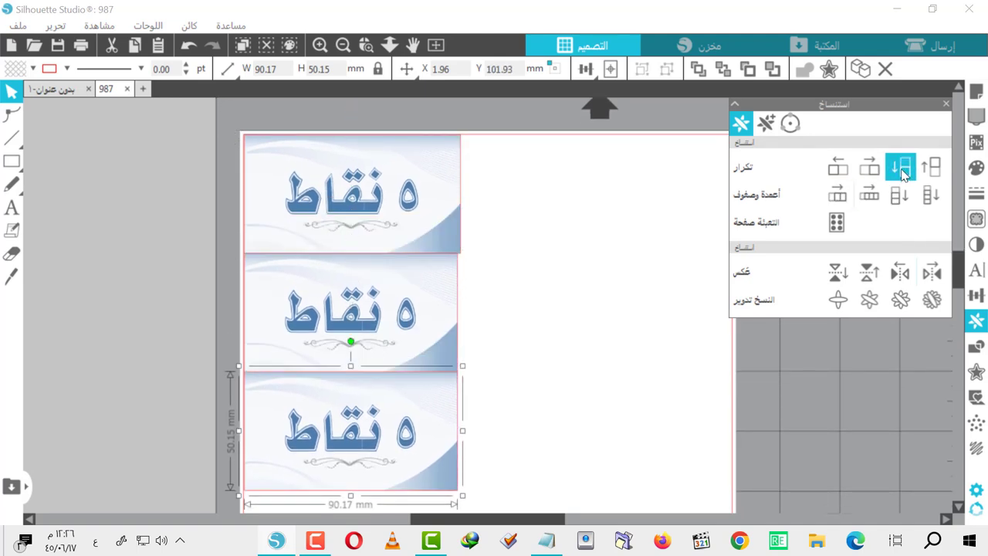
click(901, 168)
scroll(533, 333, down, 5)
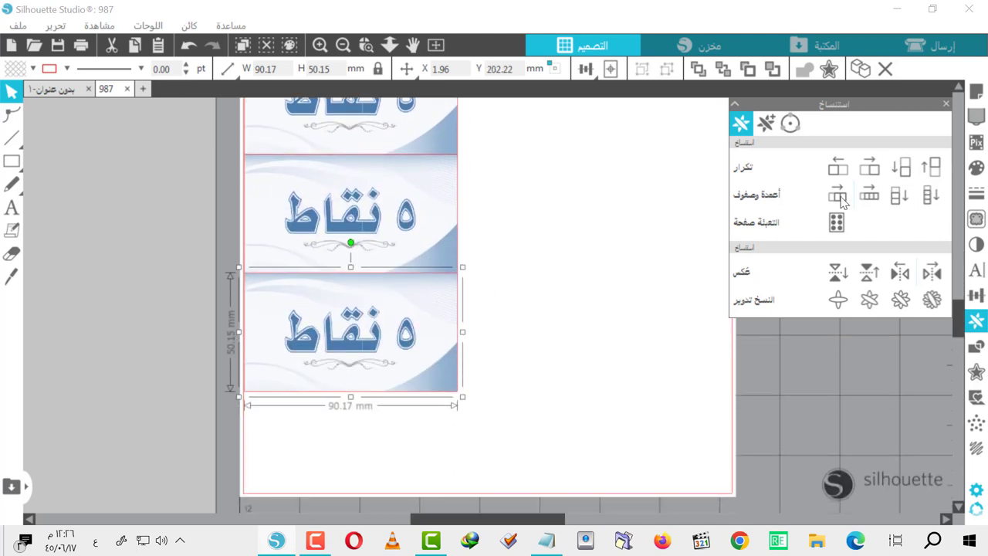
Duplicate the lowest card to the right and replicate that copy upward to complete a second column of five cards
click(873, 177)
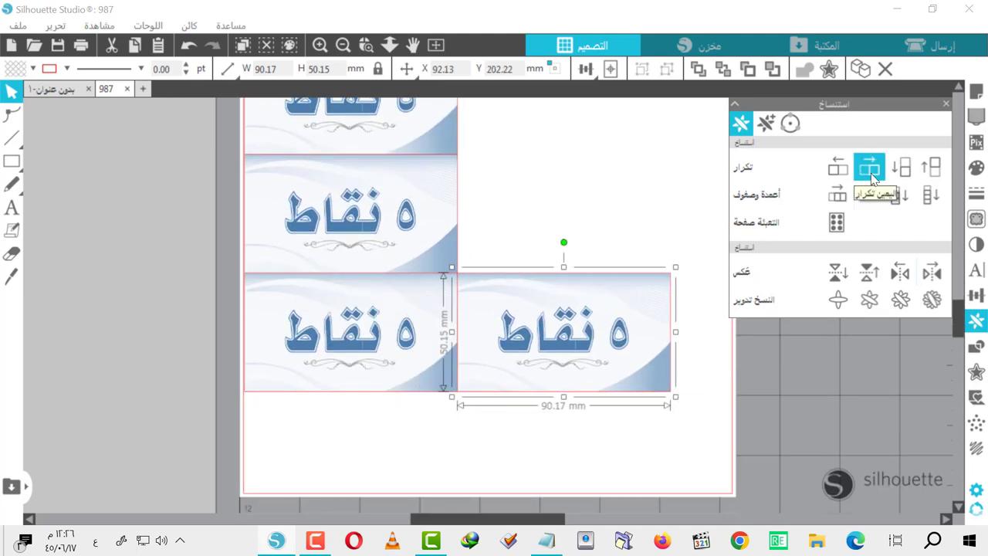
click(930, 171)
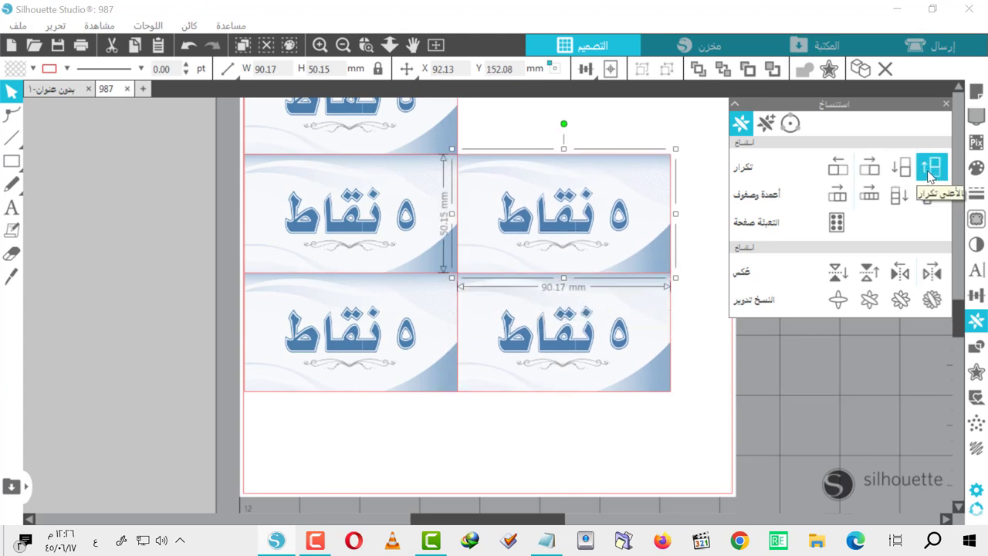
click(930, 171)
click(930, 176)
scroll(607, 232, up, 7)
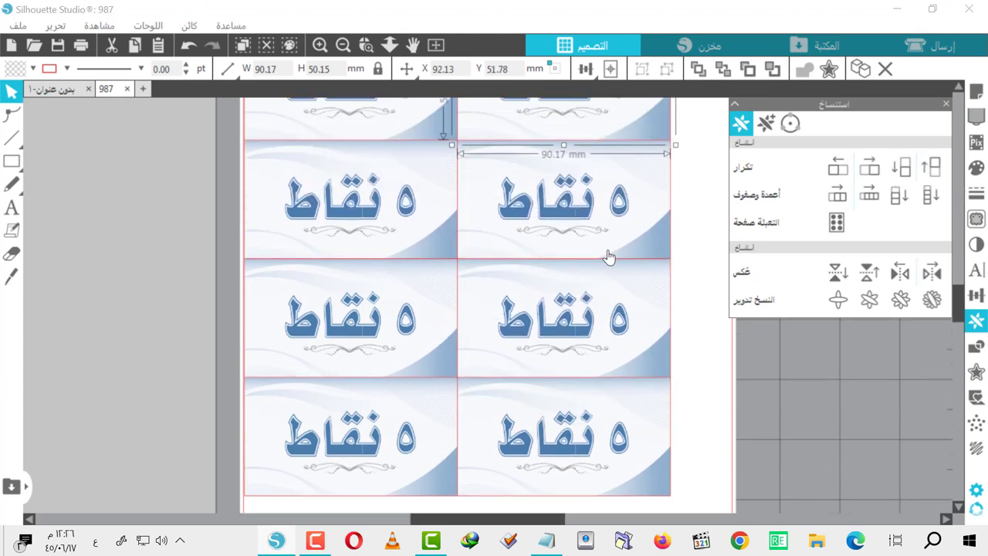
click(930, 168)
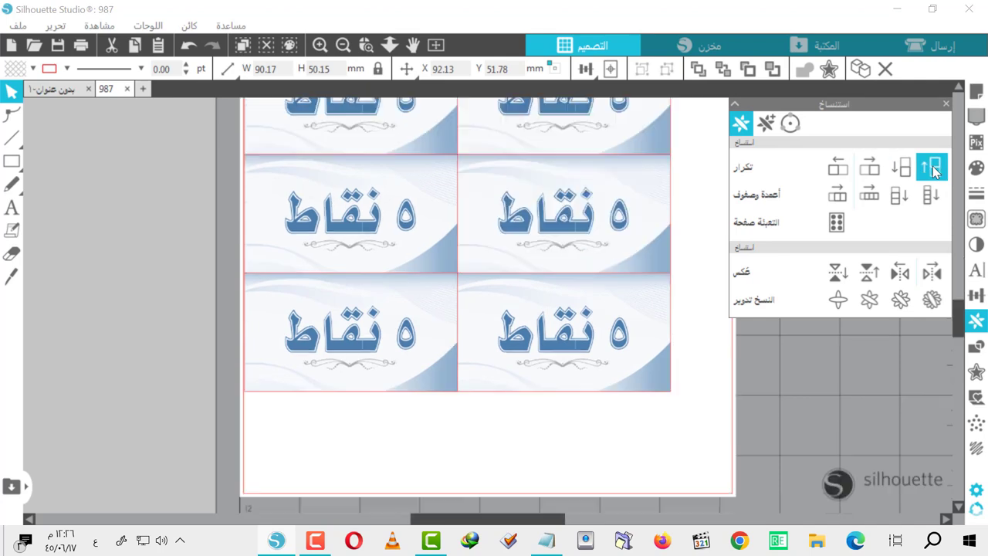
click(660, 268)
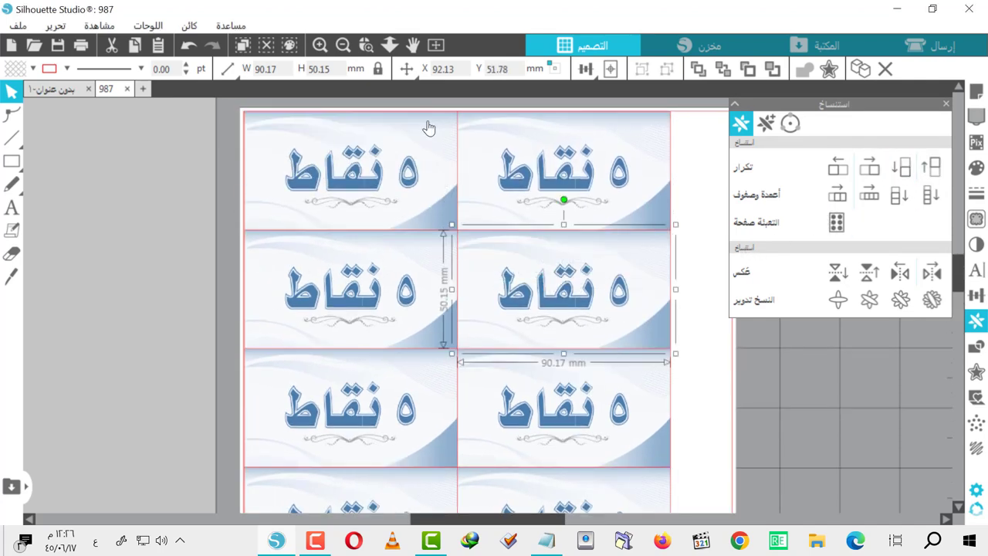
Select all ten "٥ نقاط" cards on the page and group them into one object
click(704, 368)
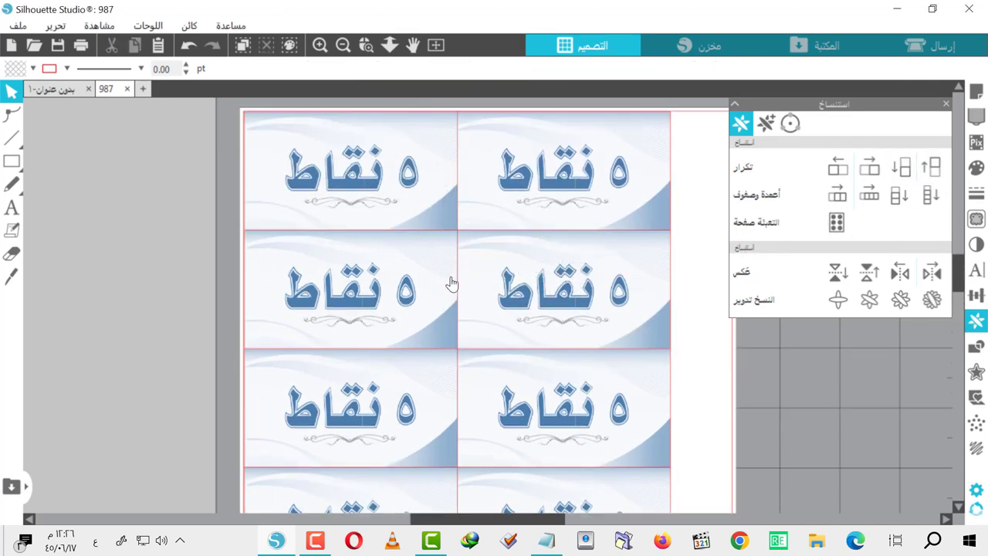
click(343, 45)
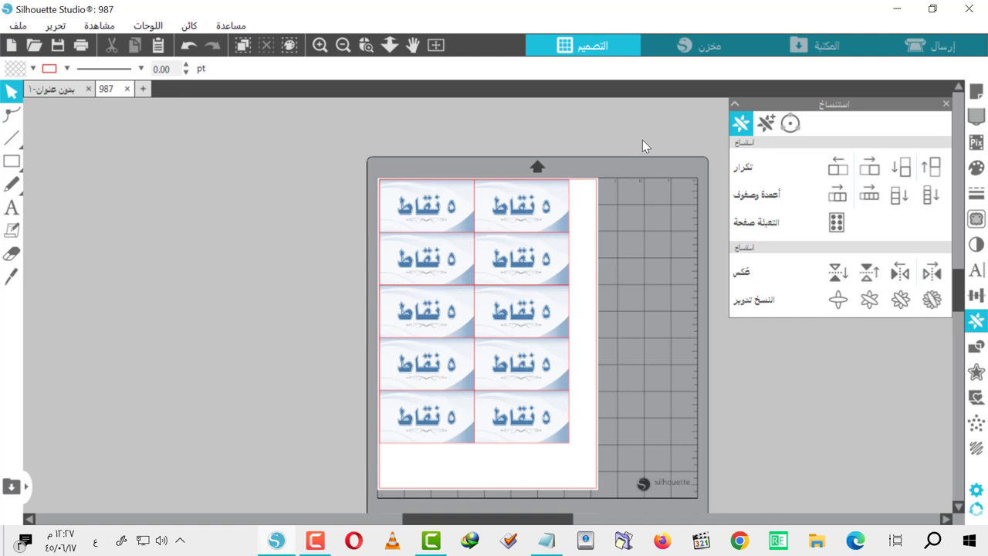
drag(687, 110, 346, 455)
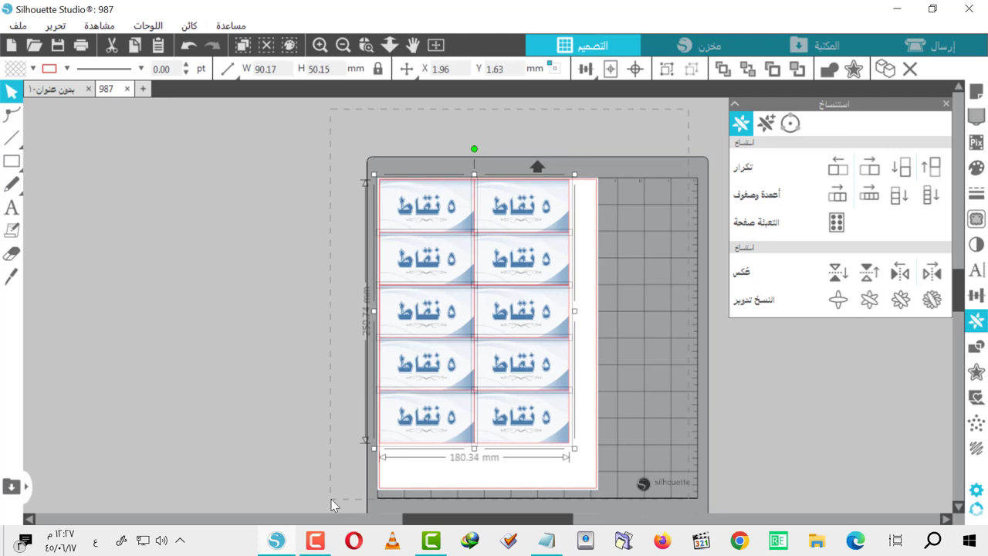
right_click(509, 296)
click(563, 401)
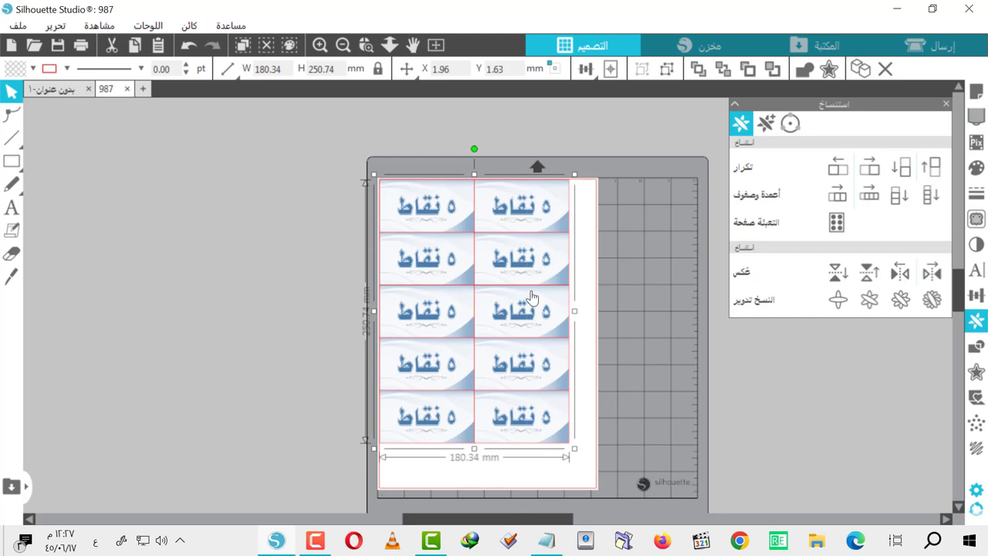
Move the grouped cards inward on the page to about X 6 mm, Y 15 mm
mouse_move(463, 310)
mouse_down()
mouse_move(476, 320)
mouse_move(457, 319)
mouse_move(483, 319)
mouse_move(463, 319)
mouse_move(468, 348)
mouse_move(469, 324)
mouse_up()
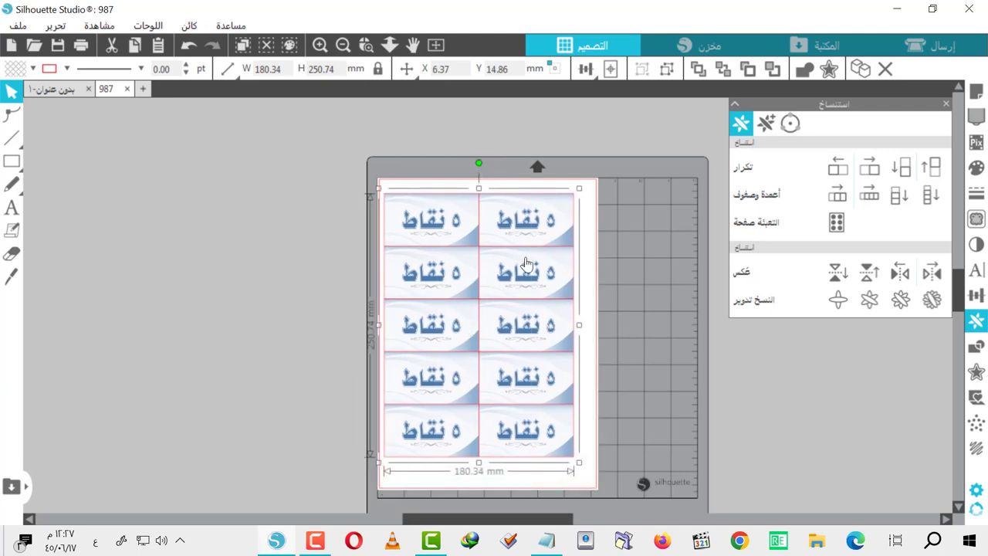
click(186, 47)
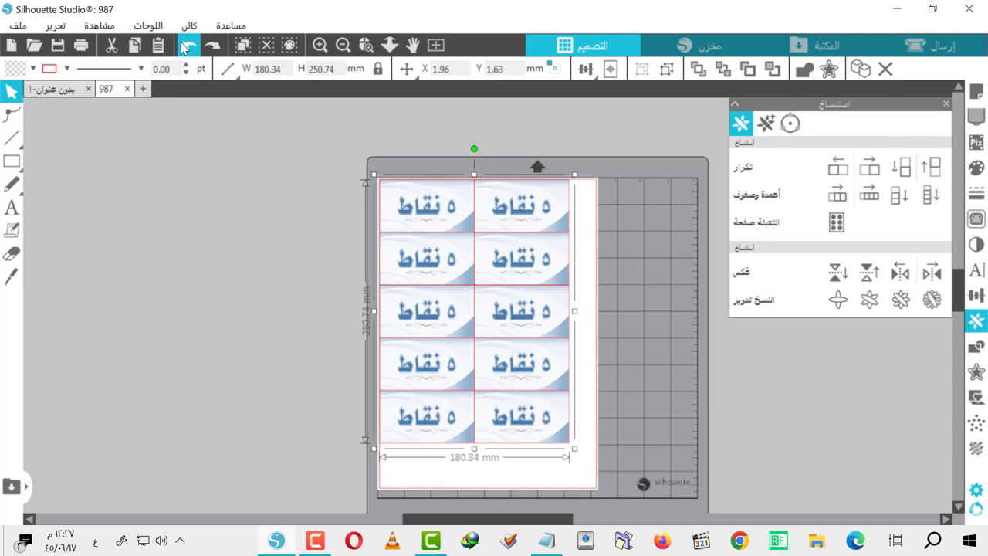
click(212, 45)
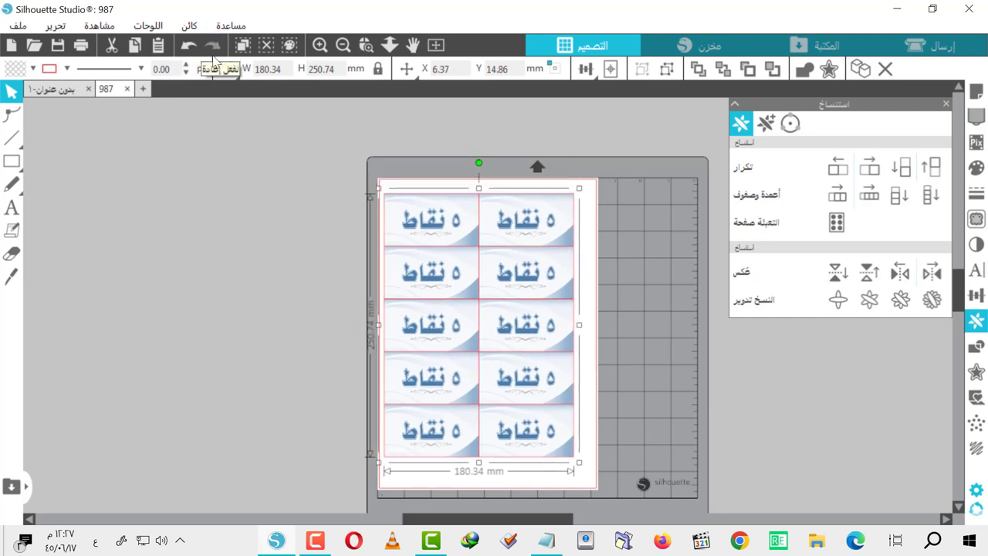
click(196, 206)
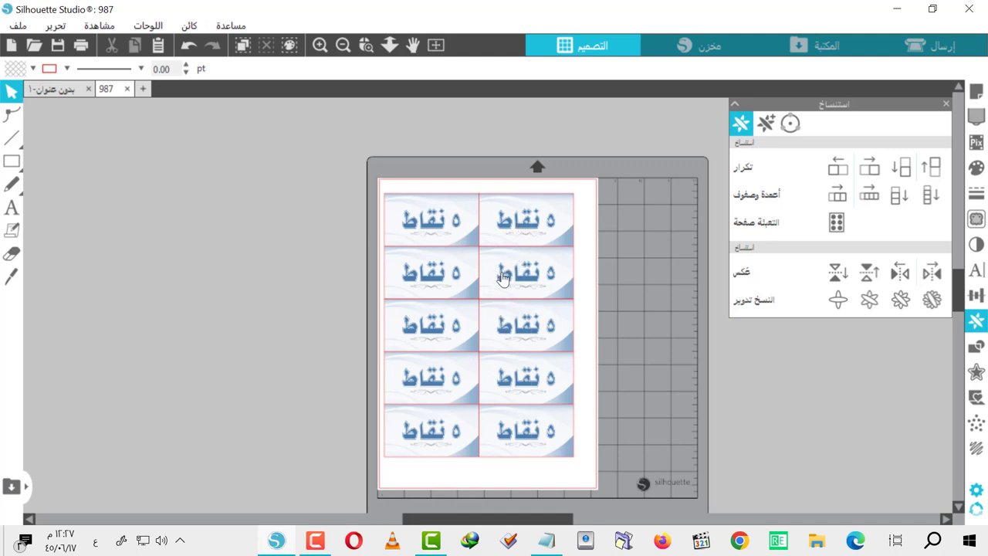
Select the card group and center it on the A4 page
drag(641, 147, 344, 455)
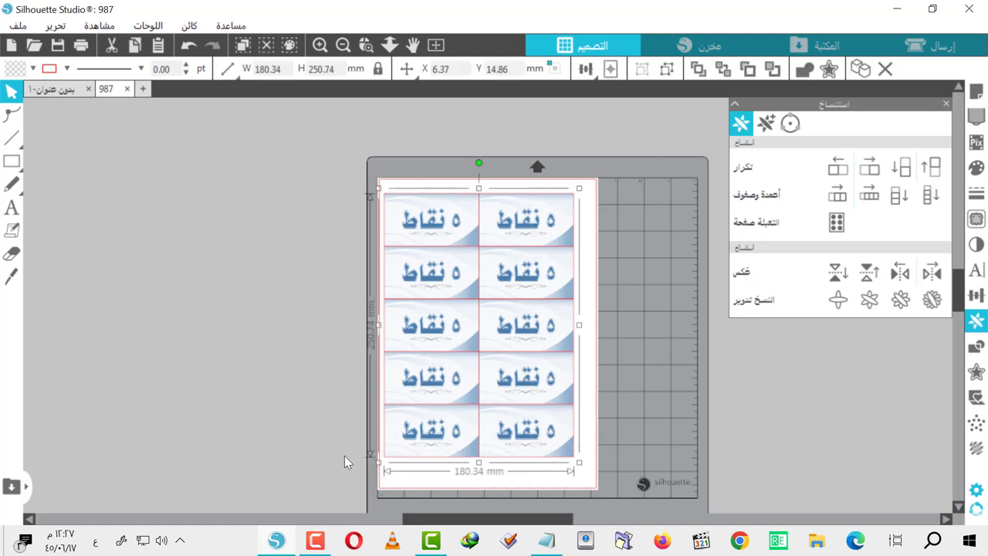
click(629, 264)
click(473, 285)
click(612, 70)
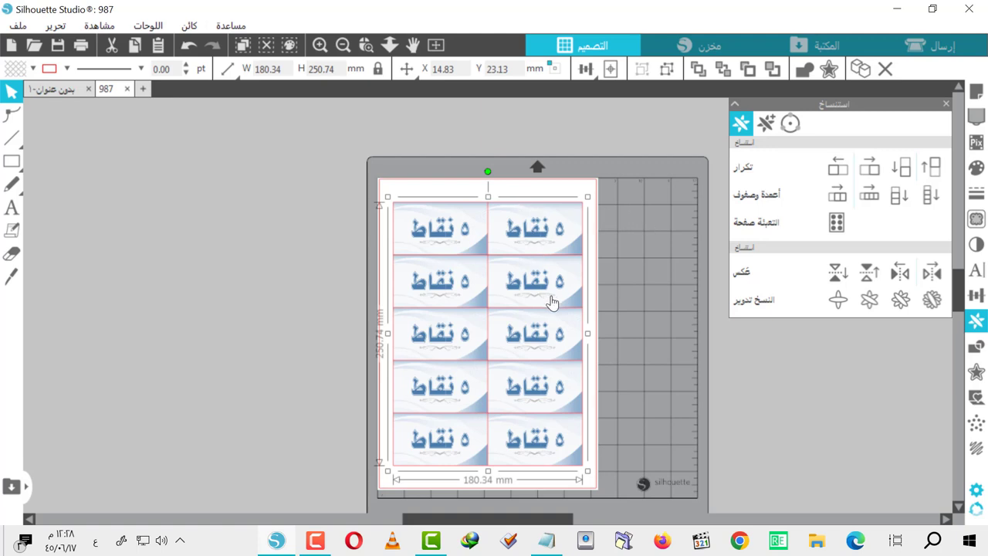
click(376, 267)
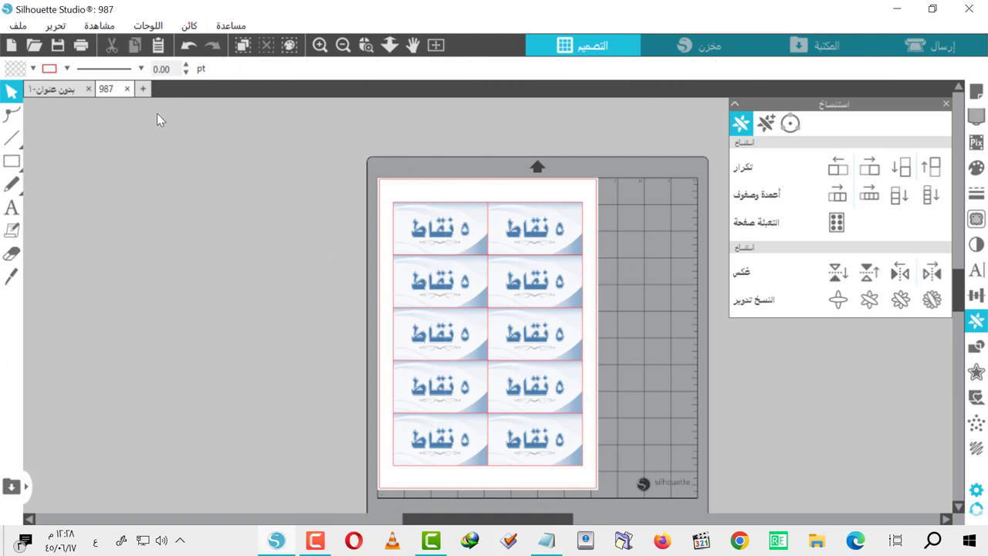
Create a new blank A4 document alongside document 987
click(144, 89)
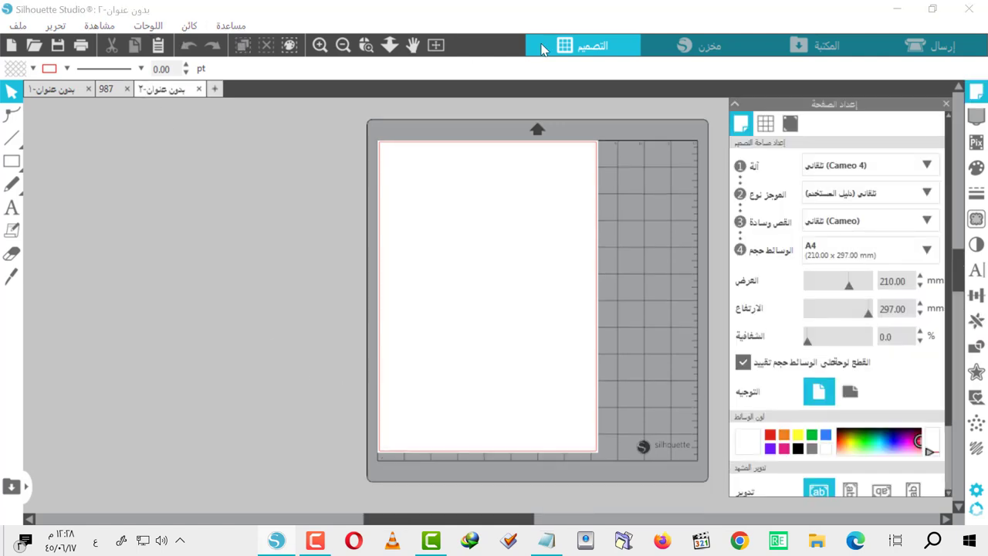
click(199, 89)
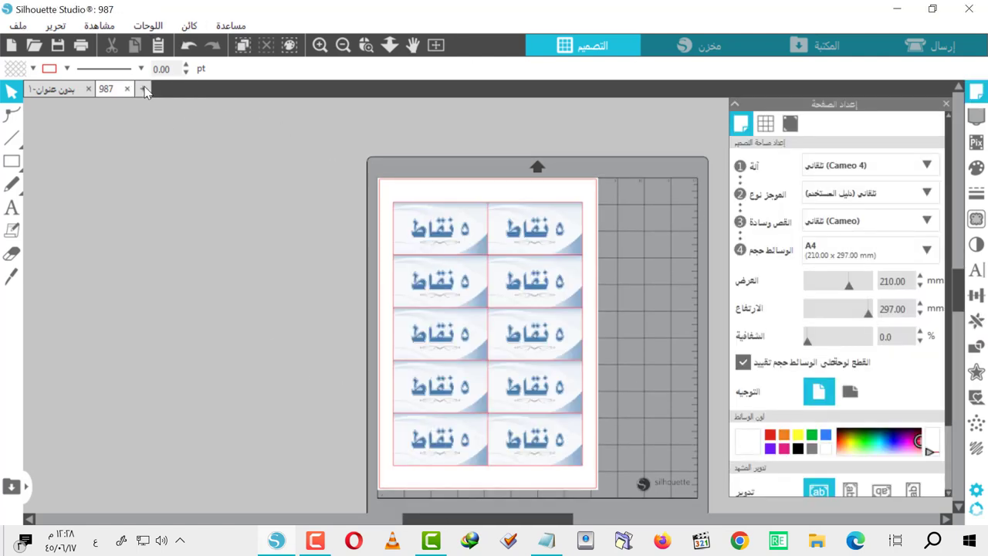
click(143, 90)
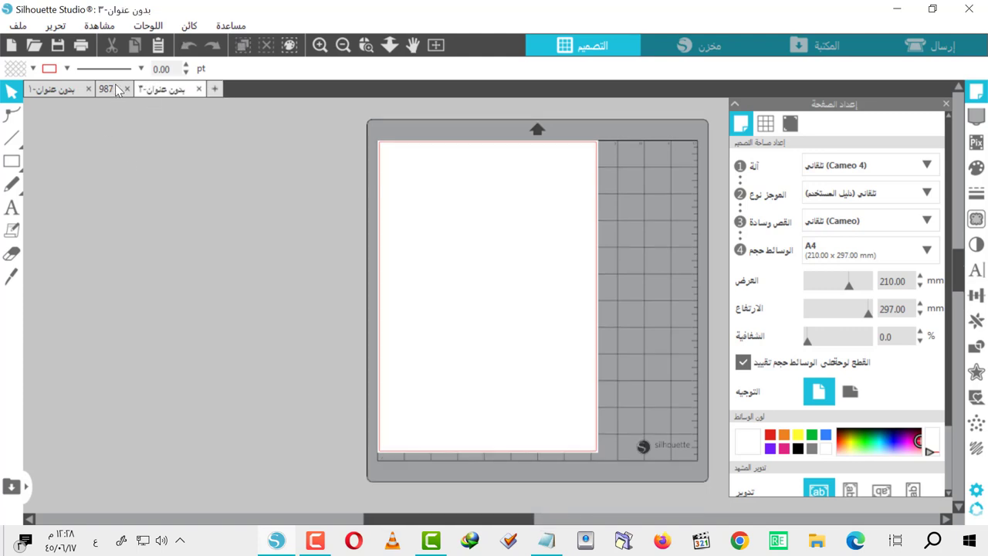
Copy the centered card group from document 987 and paste it into the new blank document
click(106, 89)
click(477, 290)
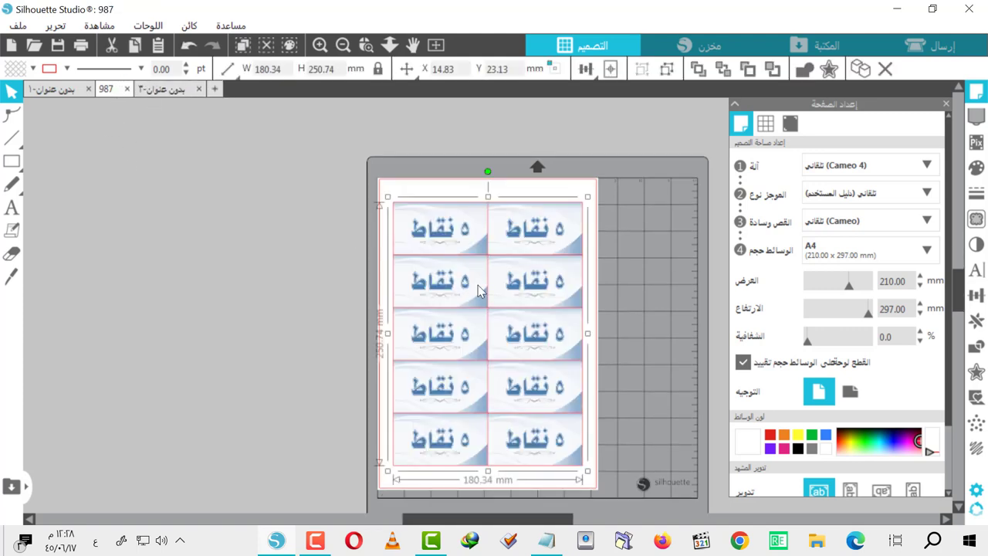
right_click(489, 268)
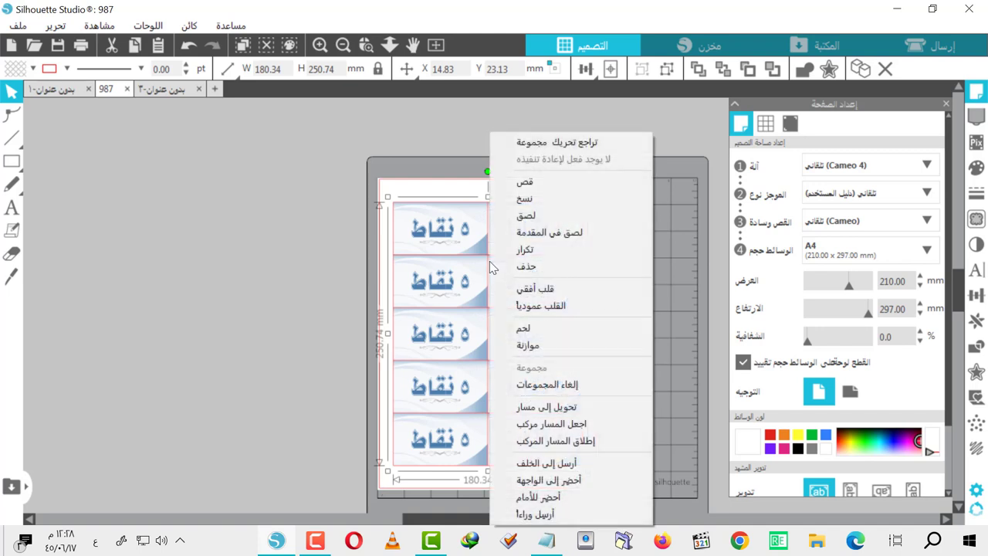
click(529, 204)
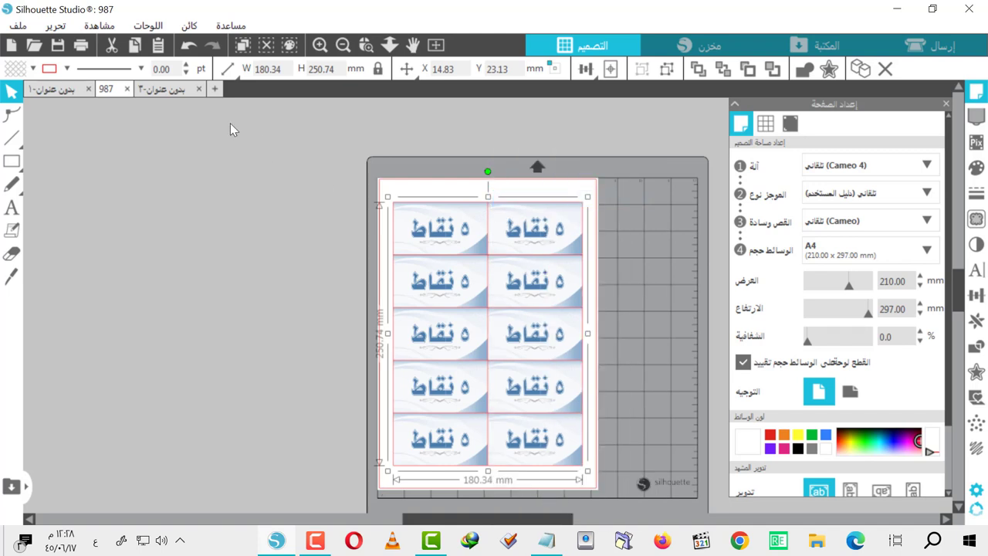
click(178, 89)
right_click(495, 224)
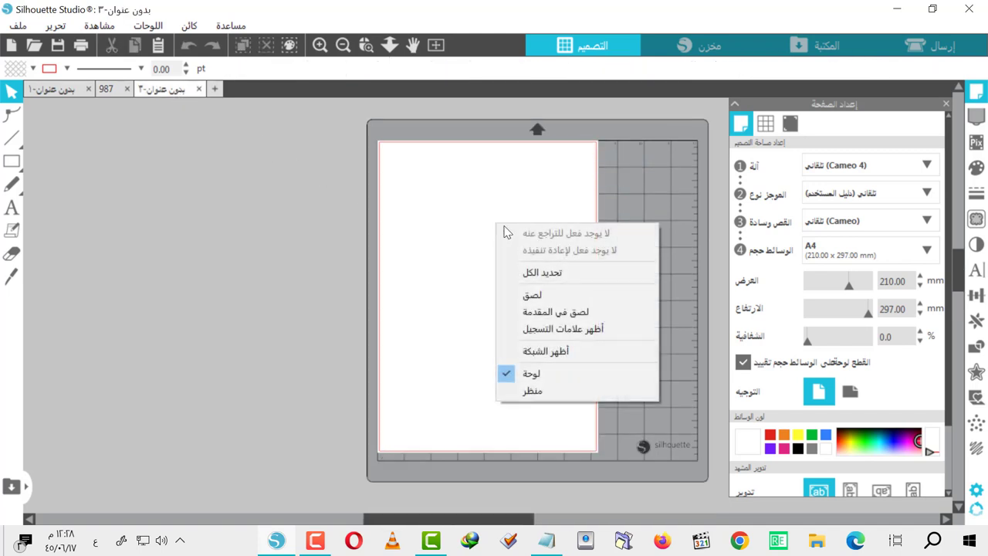
click(557, 293)
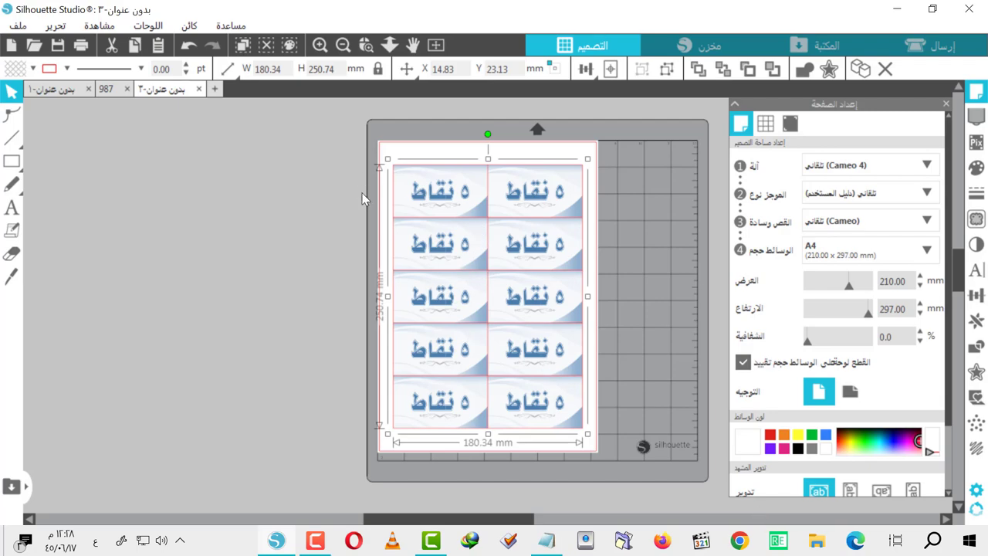
Fill the pasted cards with the logo image صورة1.png from the desktop folder النقاط
key(super+d)
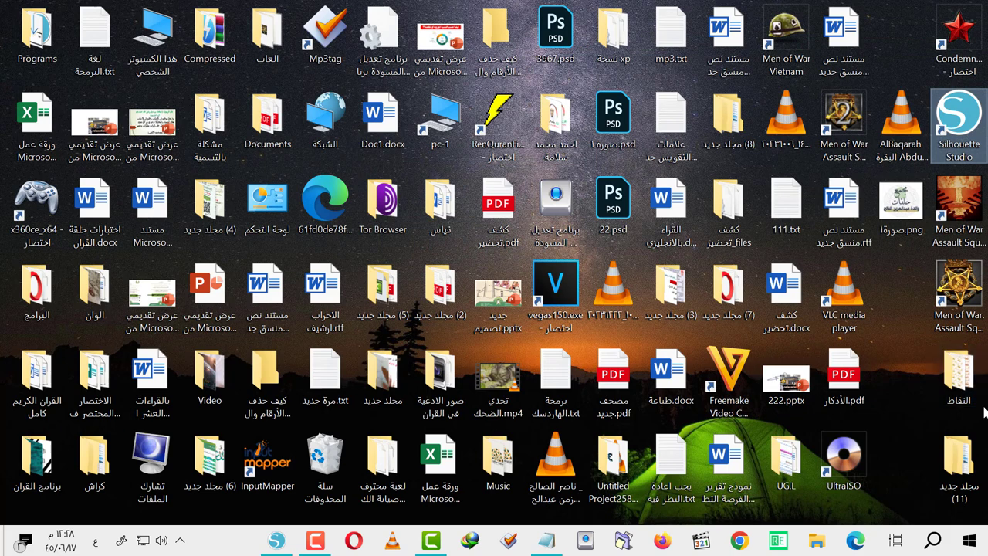
double_click(957, 384)
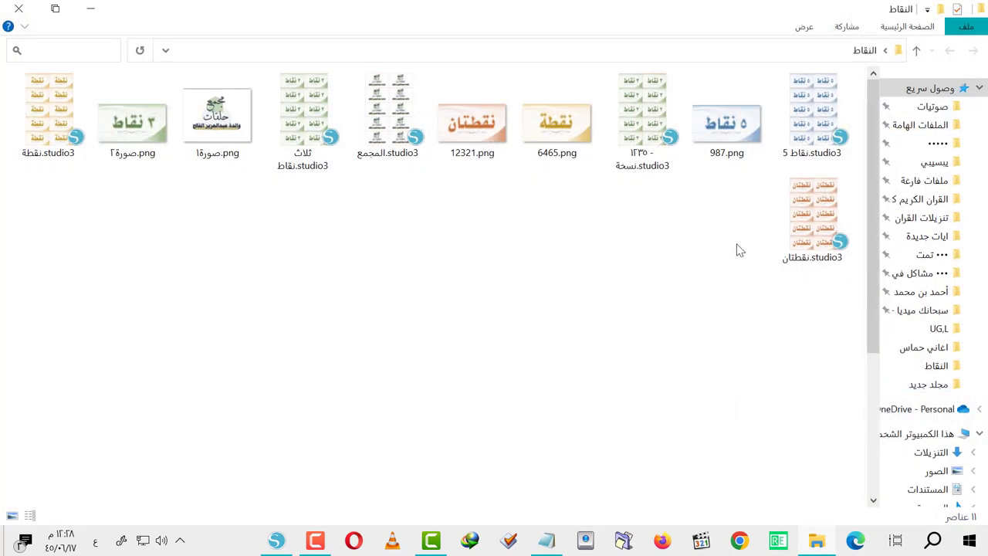
click(217, 131)
drag(216, 122, 439, 353)
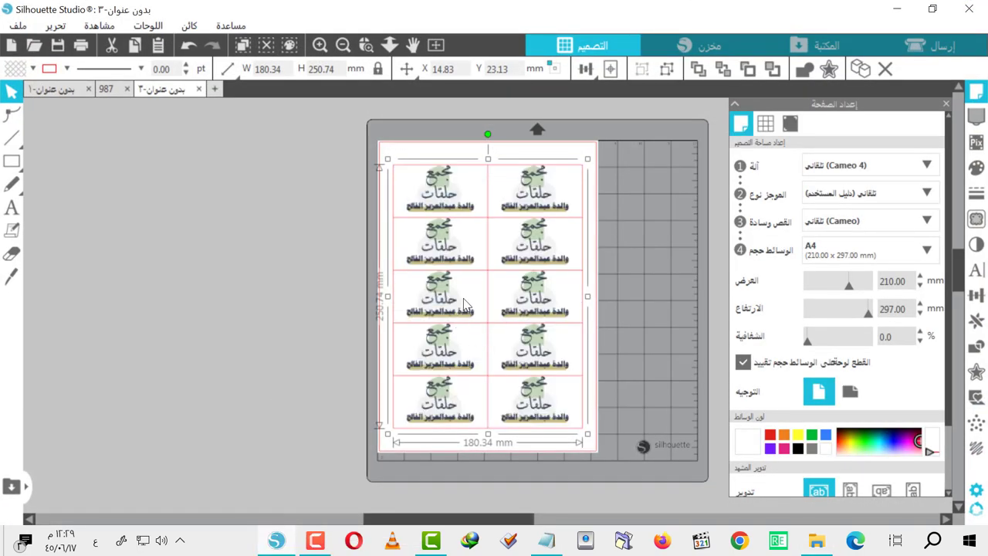
click(634, 255)
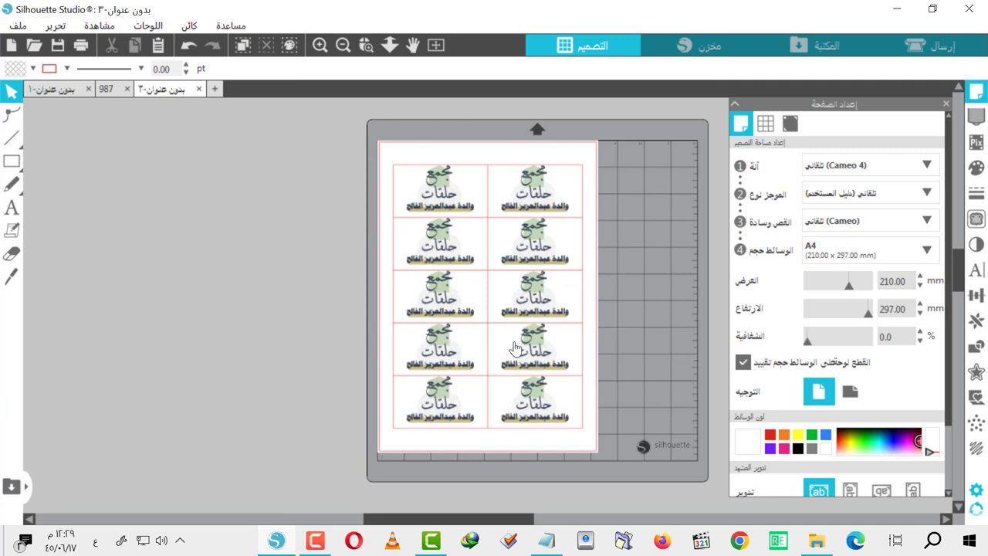
Compare the layout and page alignment of the logo cards with the "٥ نقاط" cards in document 987
click(107, 90)
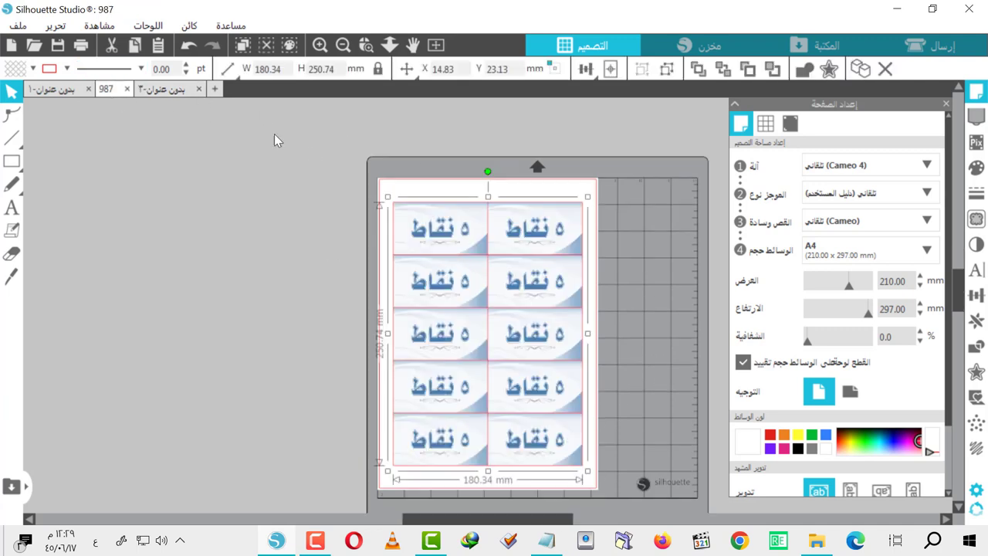
click(178, 92)
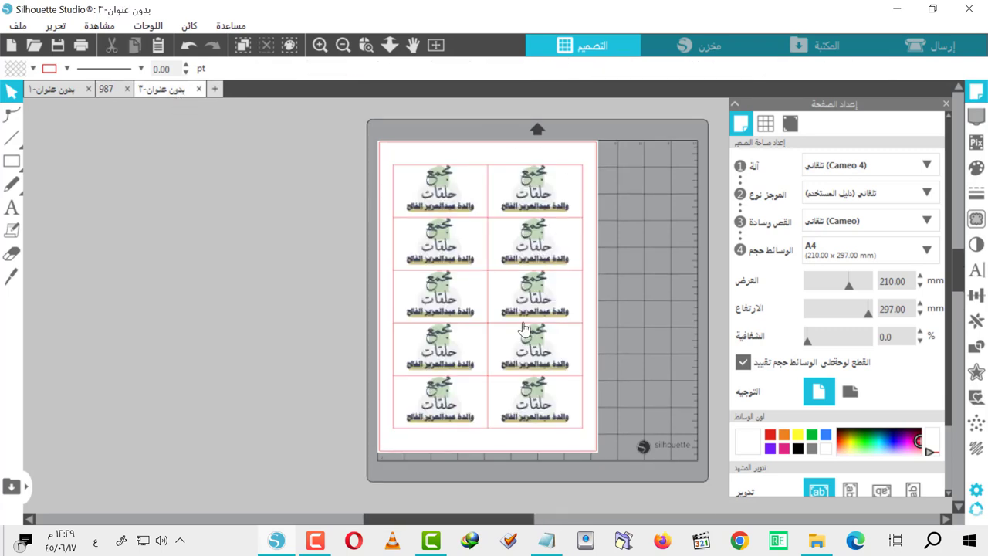
click(320, 45)
click(319, 45)
scroll(542, 292, up, 3)
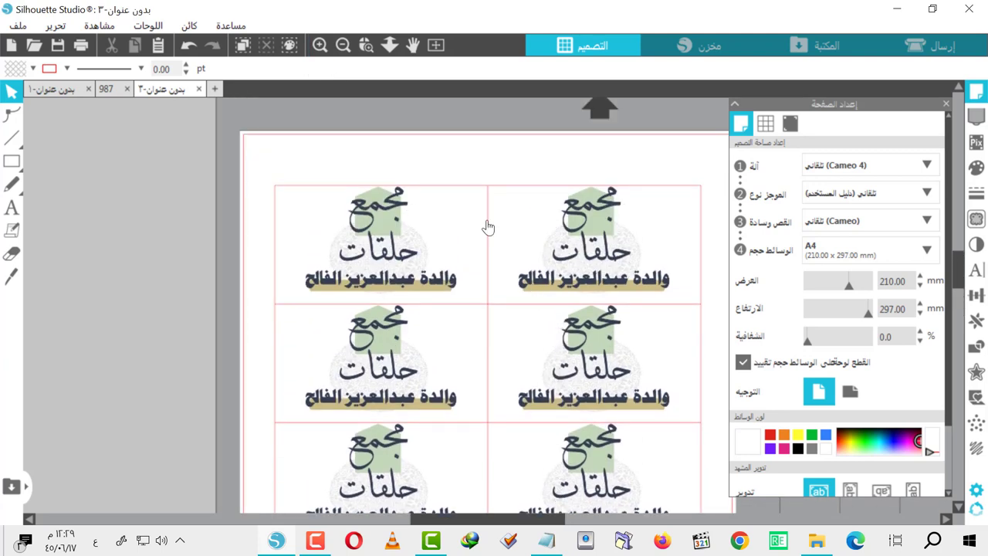
click(503, 247)
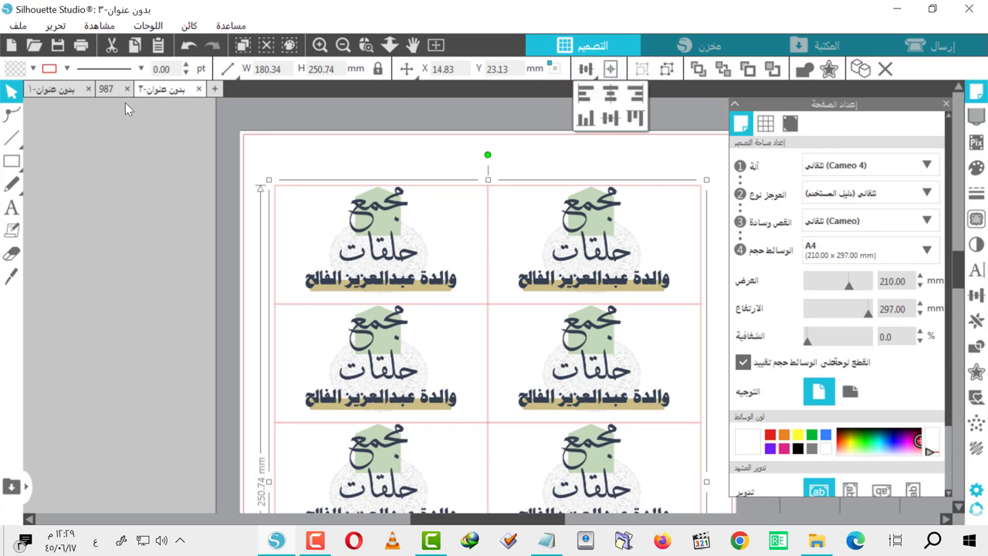
click(108, 87)
mouse_move(588, 77)
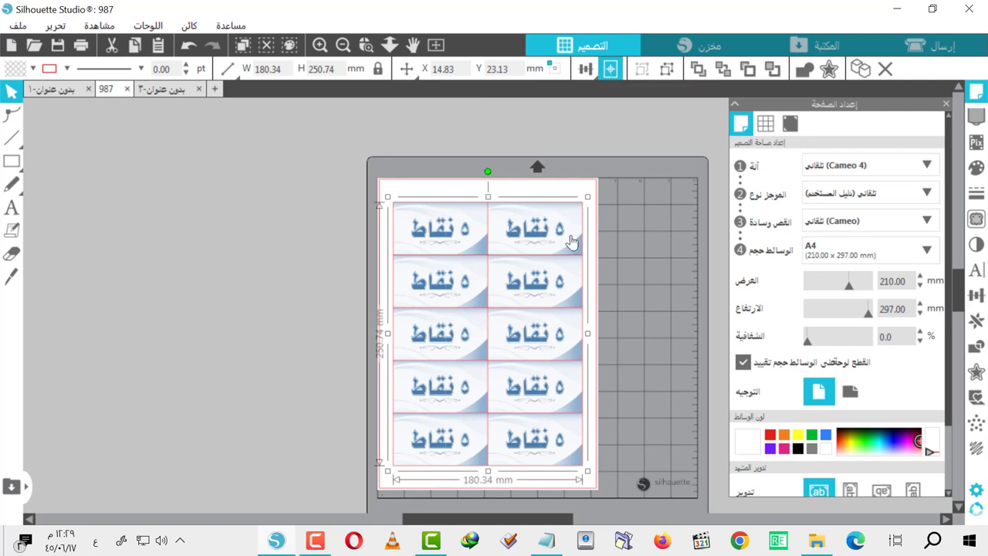
click(629, 272)
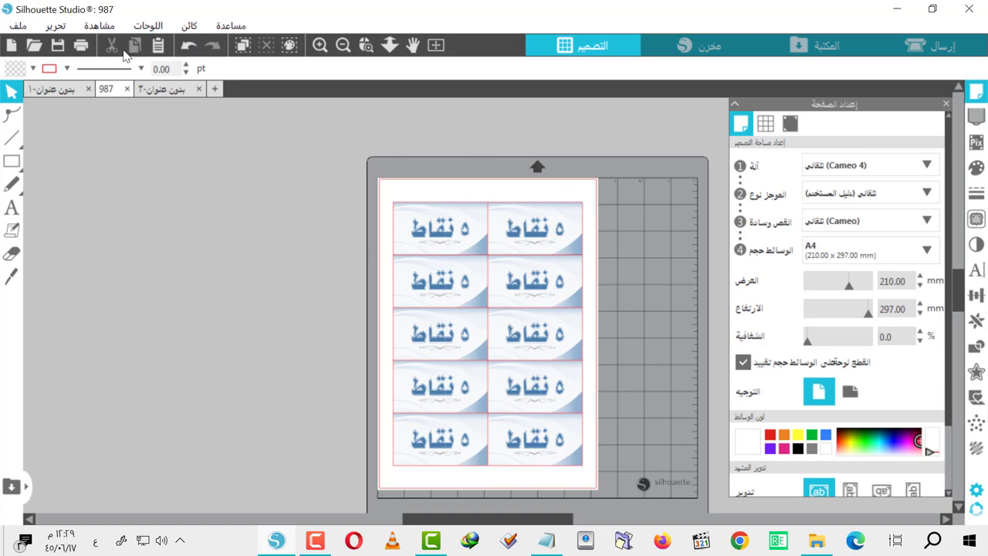
Preview document 987 and print one copy of the current page on the EPSON L4160 Series printer
click(81, 48)
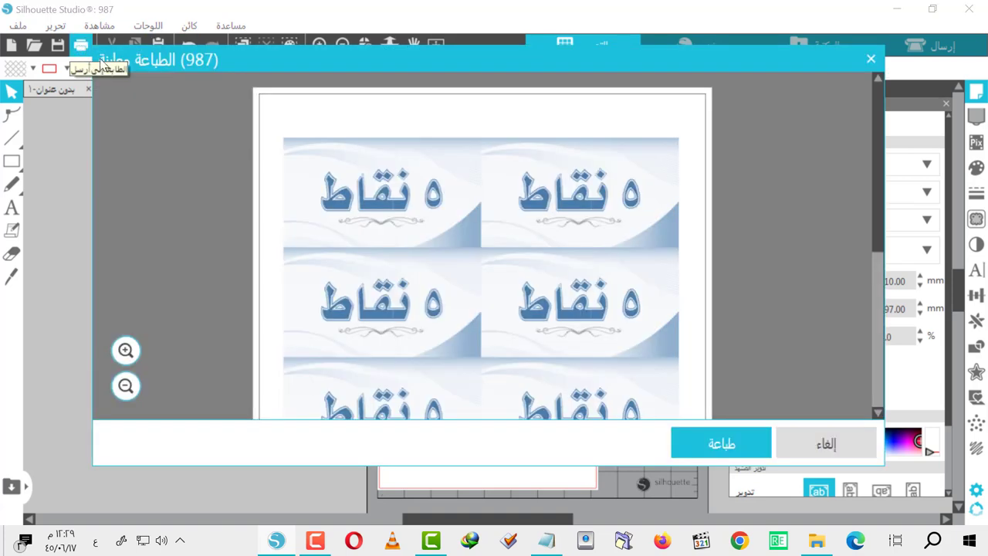
scroll(592, 251, down, 1)
scroll(580, 348, up, 3)
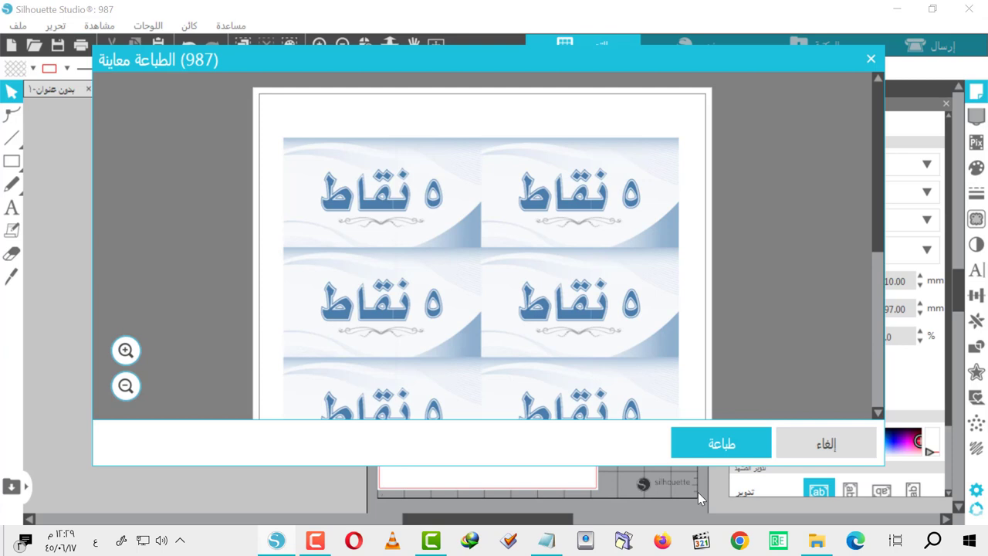
click(719, 448)
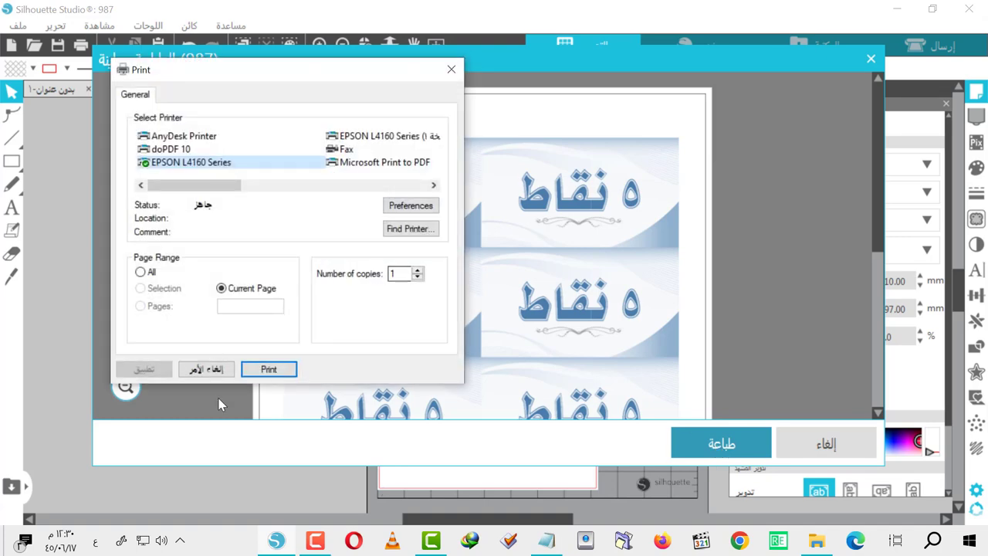
click(263, 372)
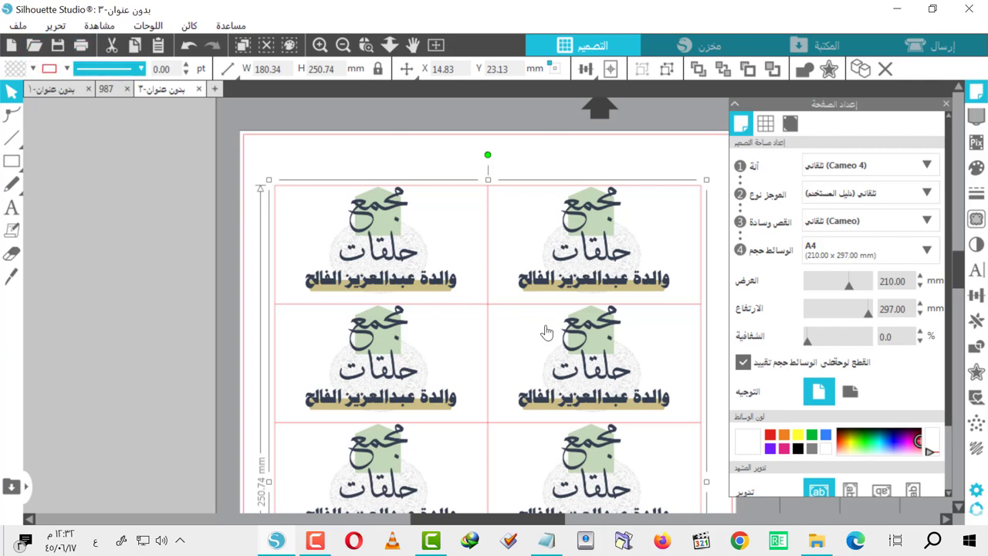
Review the logo card sheet and send it for printing on the EPSON L4160 Series printer
scroll(546, 331, down, 3)
scroll(567, 353, down, 4)
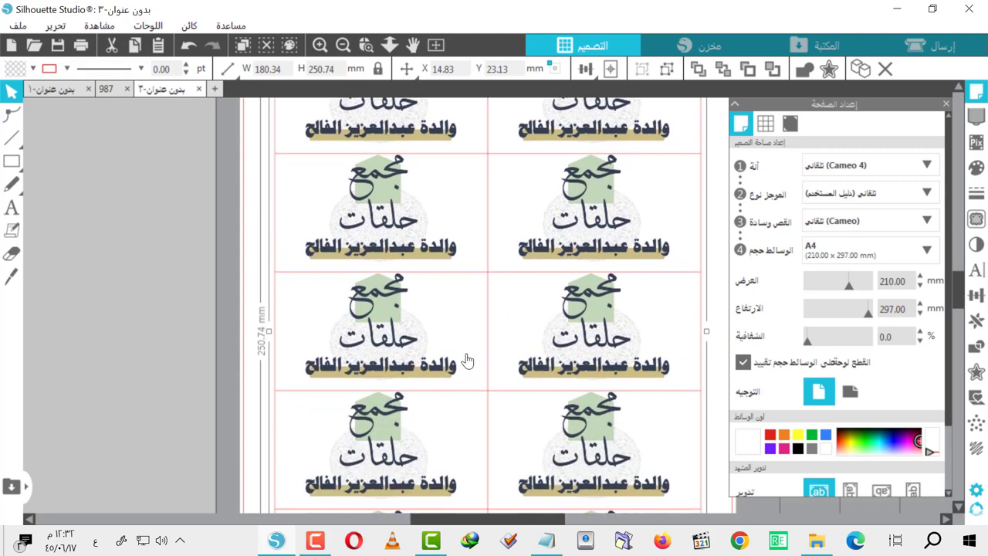
scroll(400, 263, up, 2)
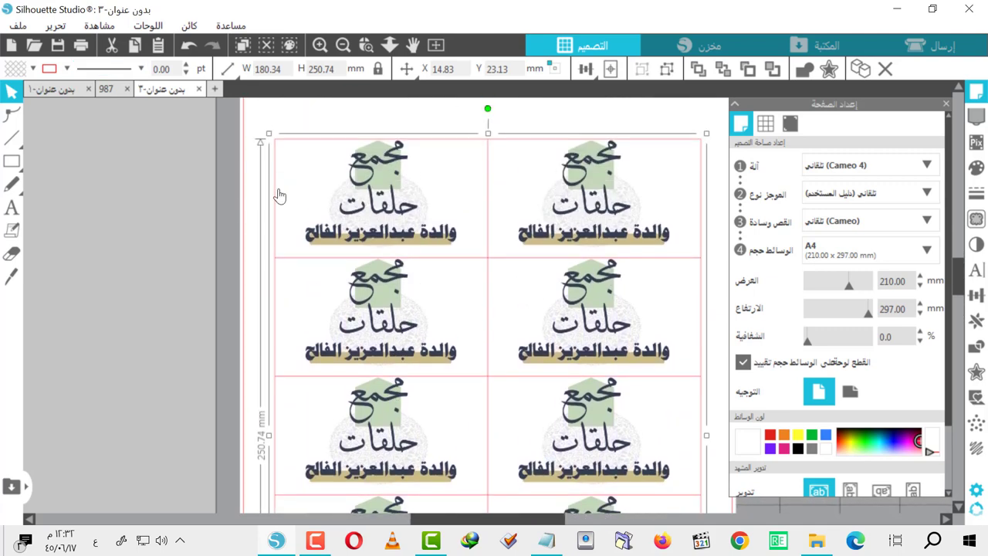
click(81, 47)
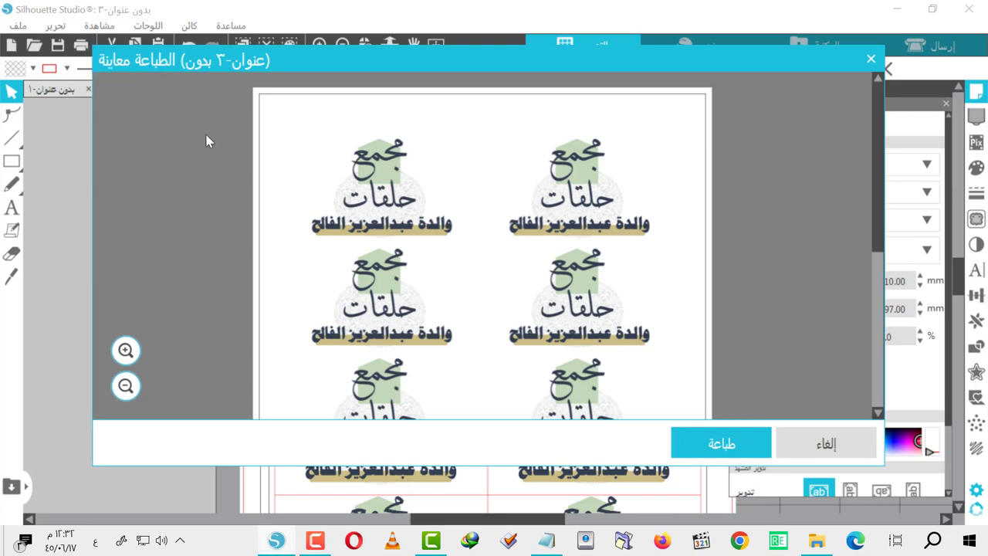
click(714, 447)
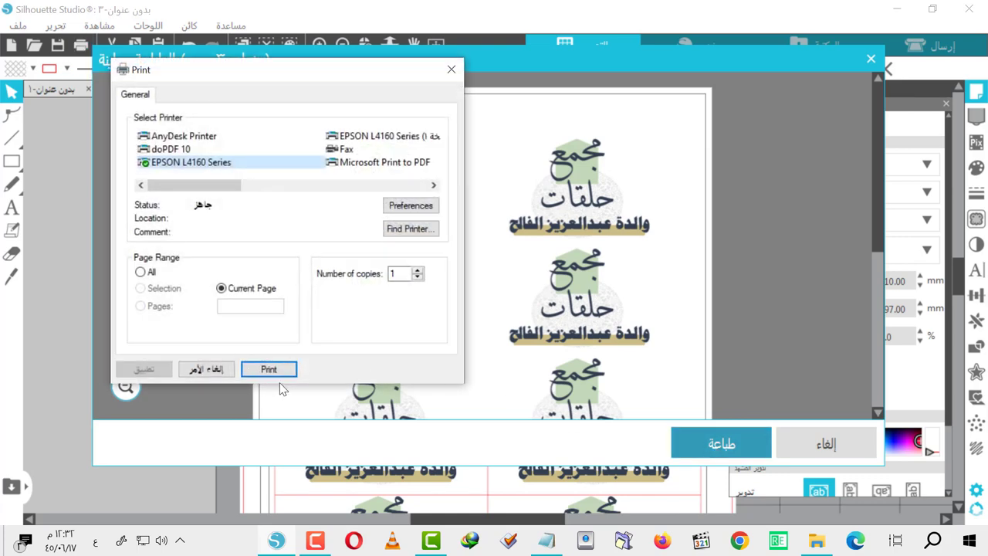